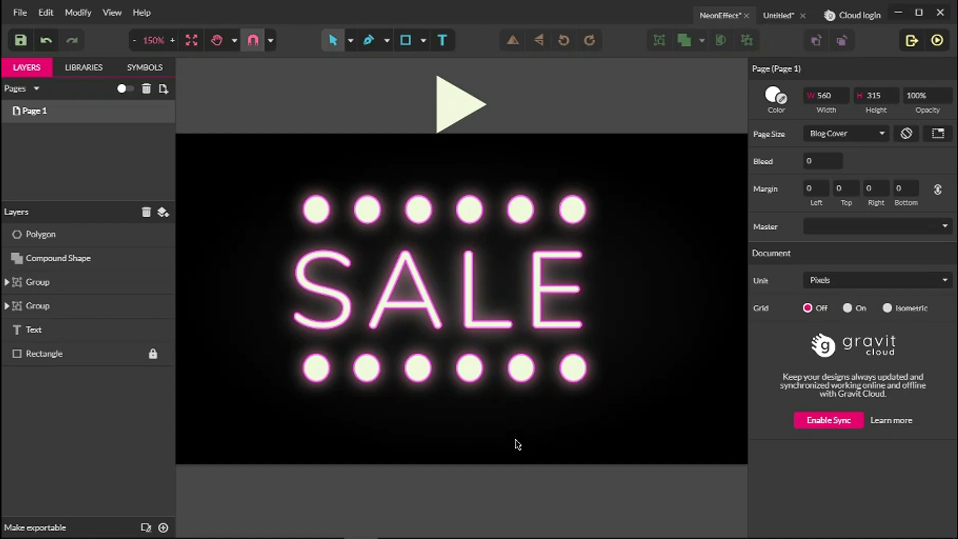
- Change the glowing sign text from SALE to NEON
left_click(572, 286)
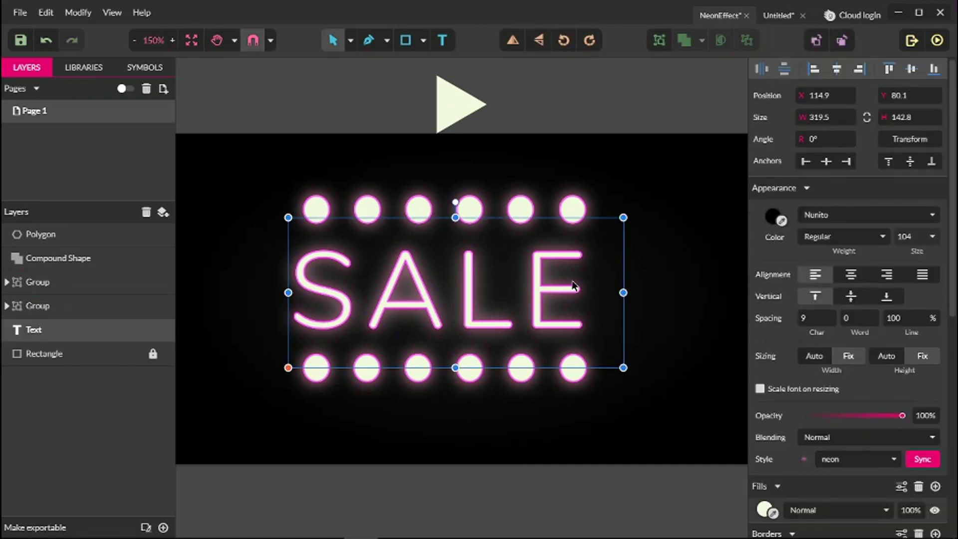
double_click(572, 286)
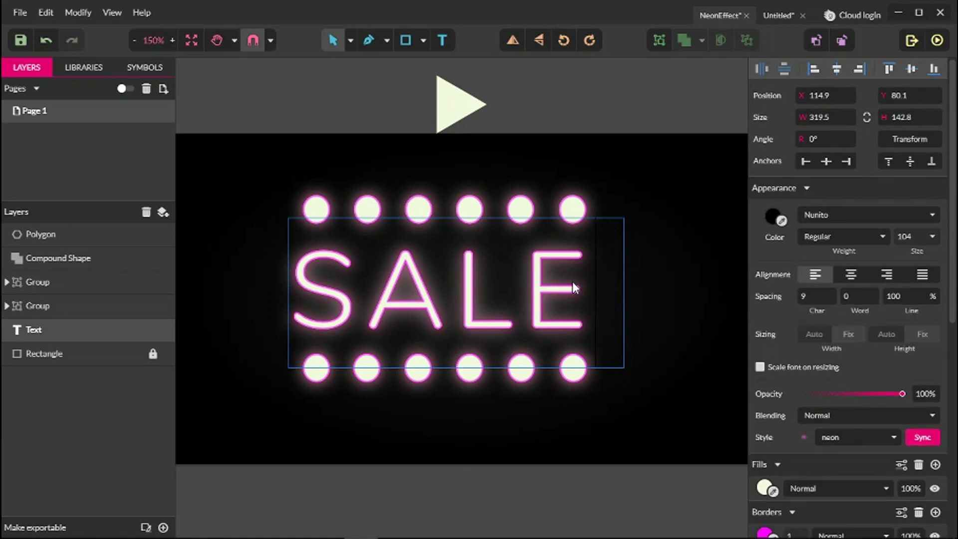
key("BackSpace")
key("BackSpace")
key("BackSpace")
key("BackSpace")
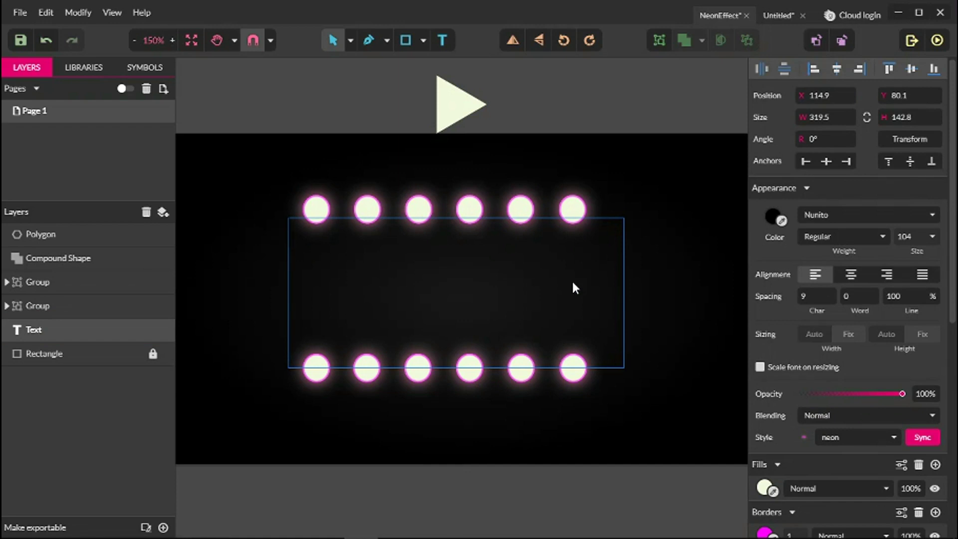
type("NEO")
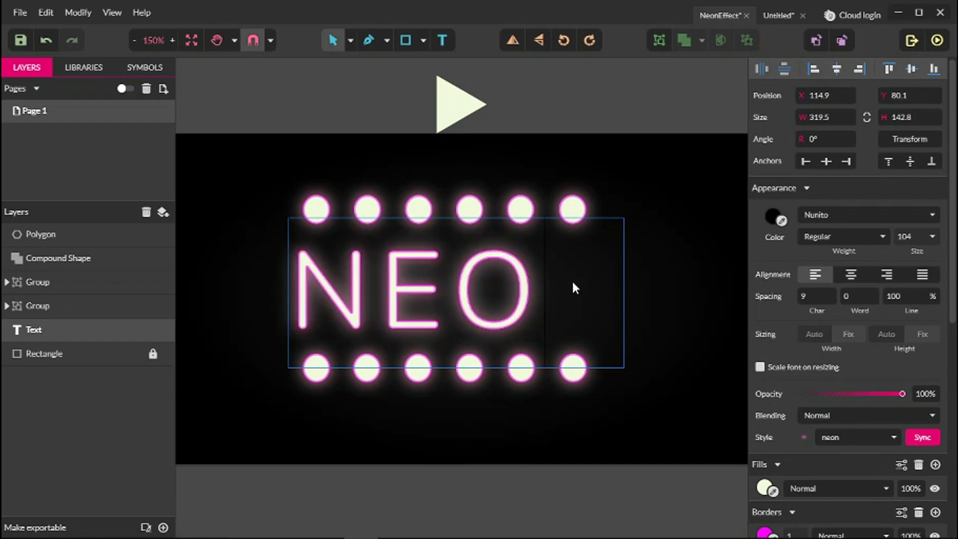
type("N")
key("Escape")
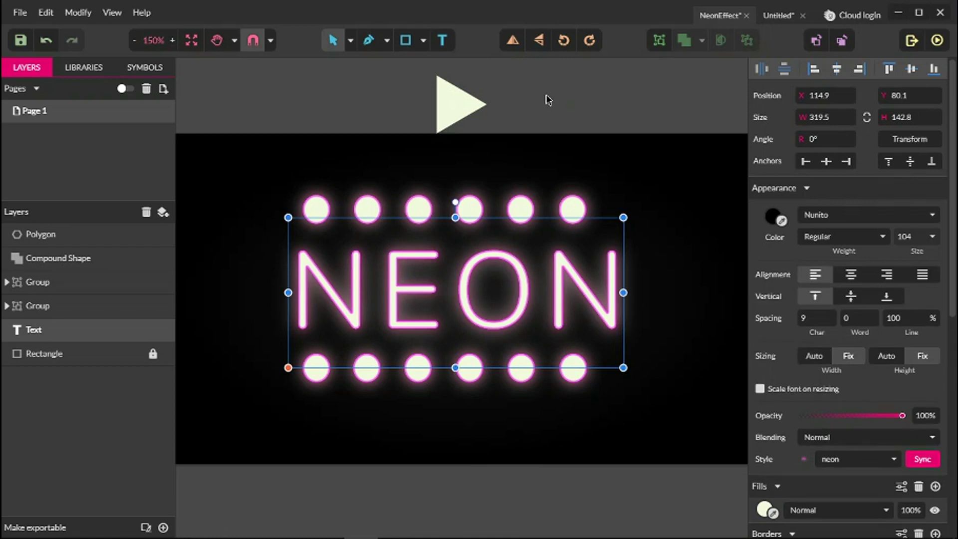
- Apply the 'neon' shared style to the triangle, then start a new design
left_click(483, 111)
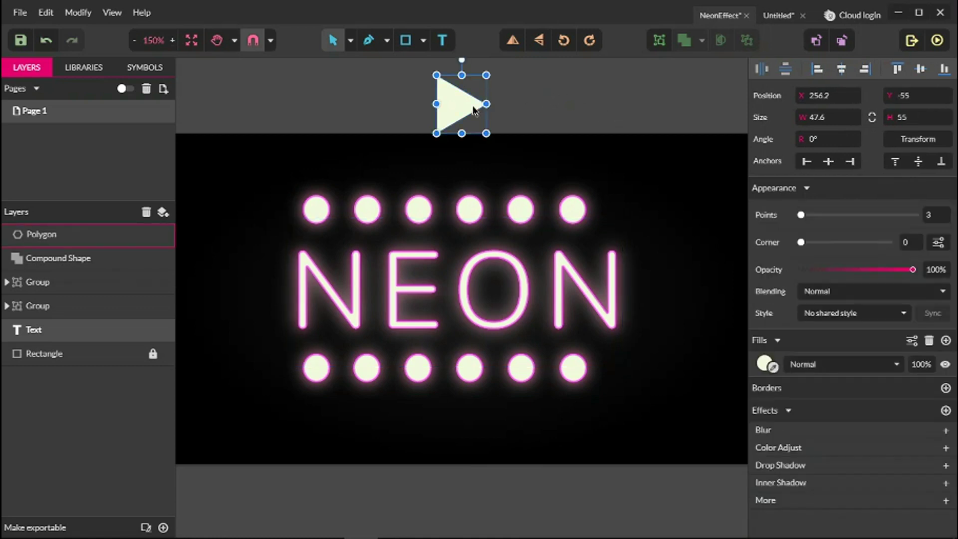
left_click(833, 313)
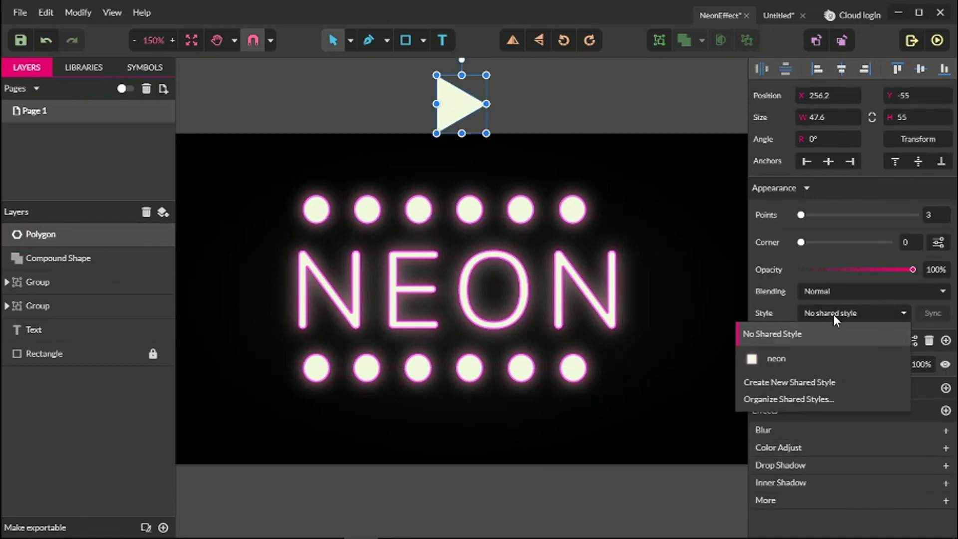
left_click(796, 363)
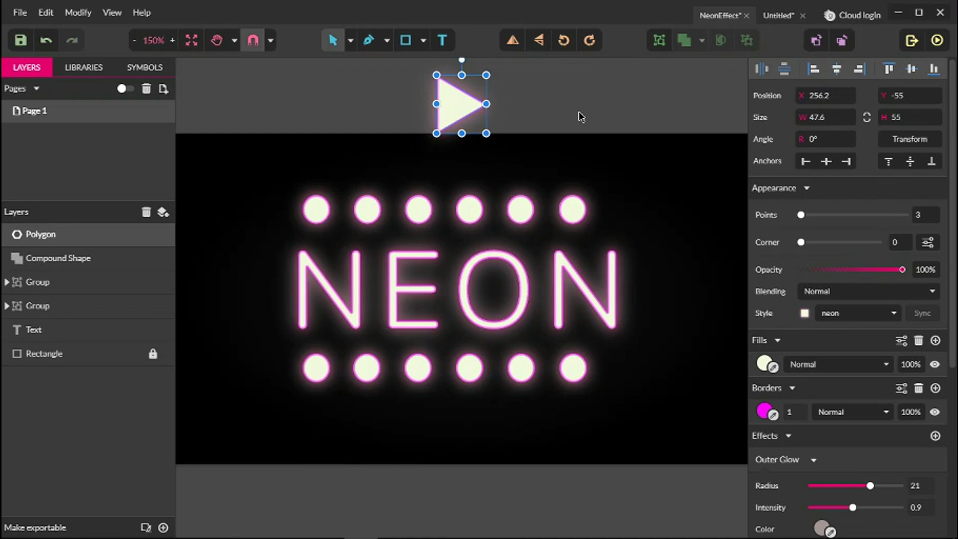
key("alt")
key("ctrl+n")
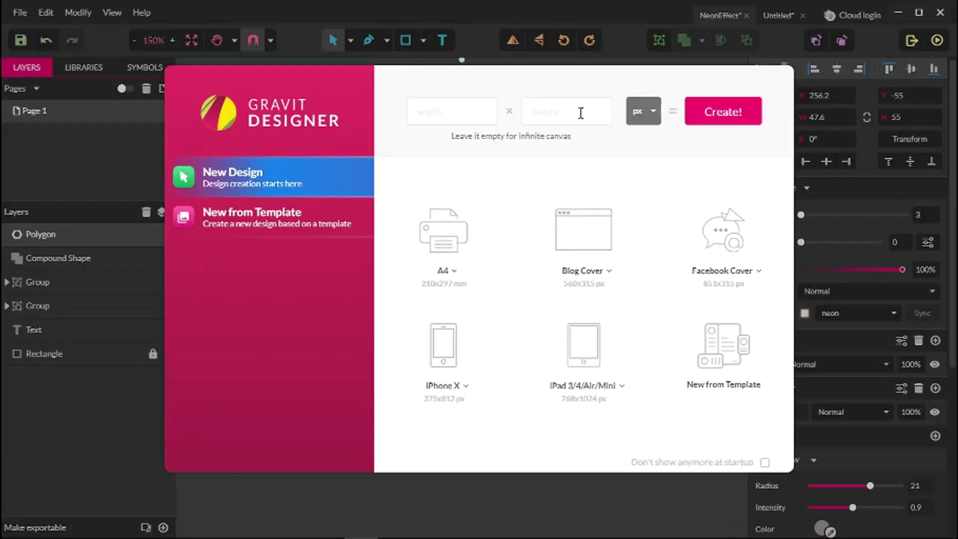
- Create a Blog Cover design and draw a rectangle covering the whole page
left_click(578, 244)
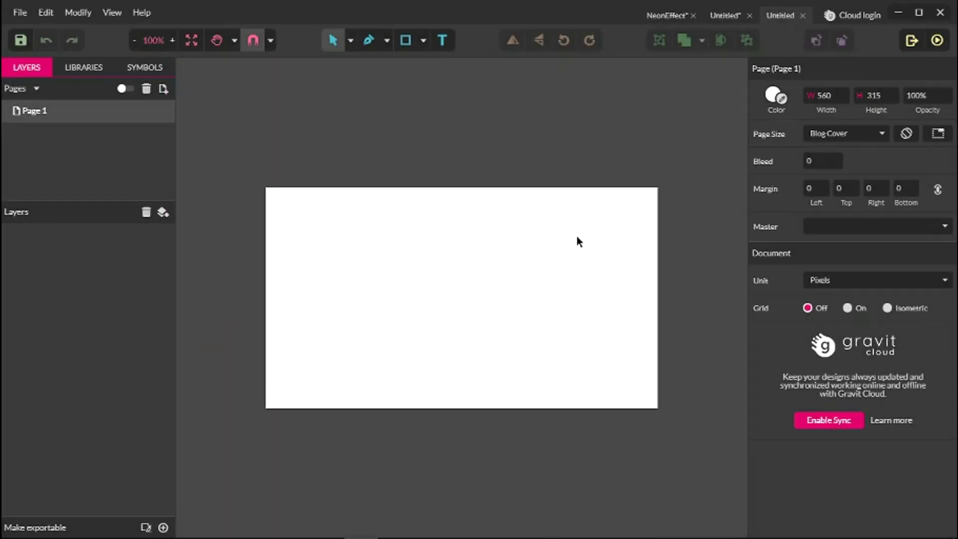
left_click(421, 40)
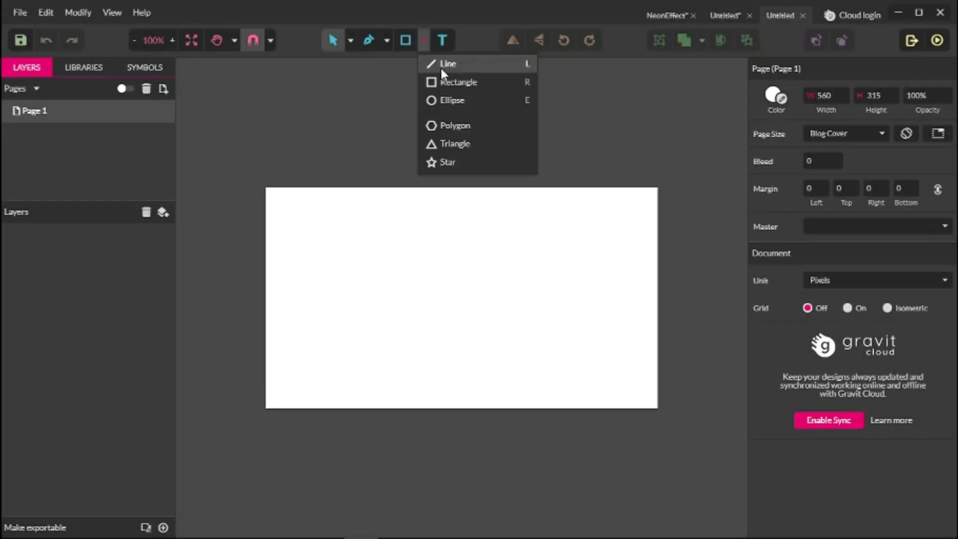
left_click(445, 81)
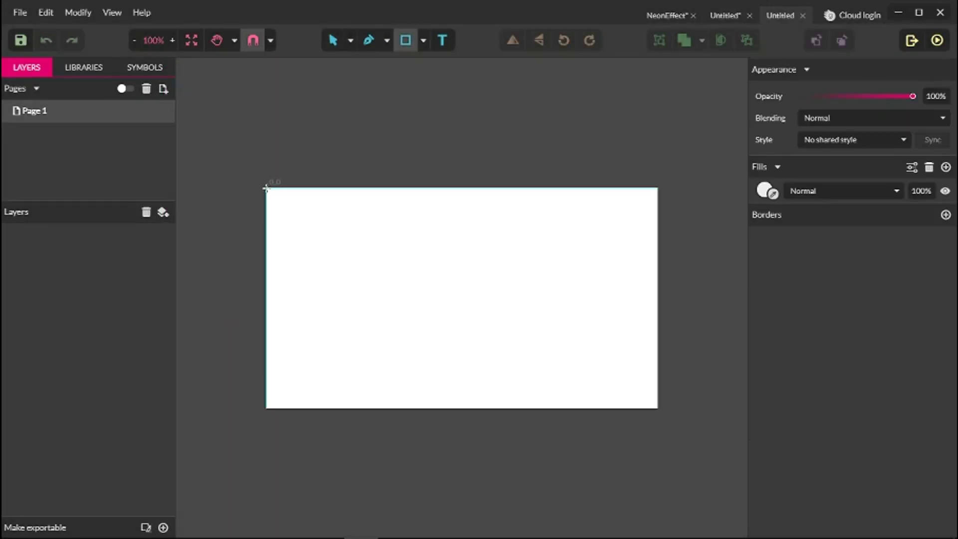
left_click_drag(265, 188, 655, 405)
key("v")
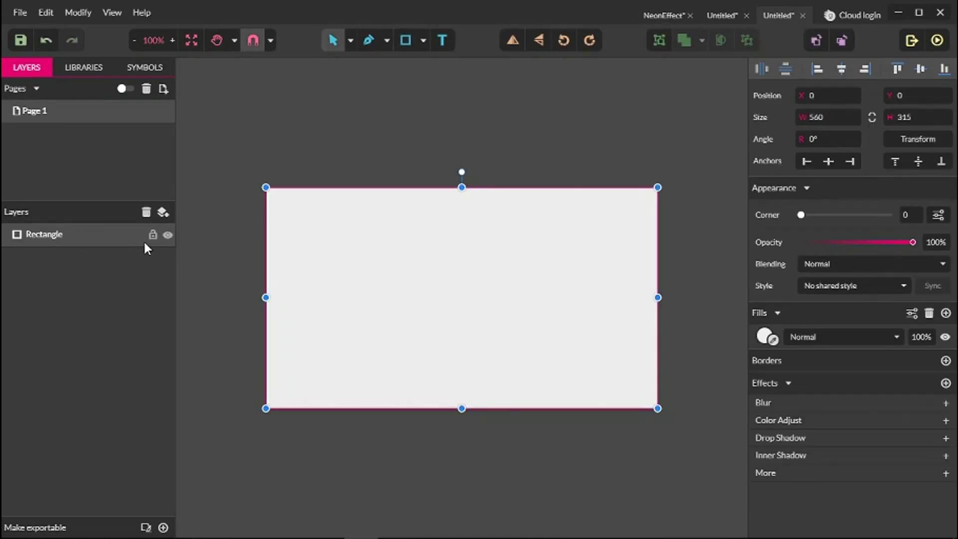
- Fill the page rectangle black and lock it as the background
left_click(765, 337)
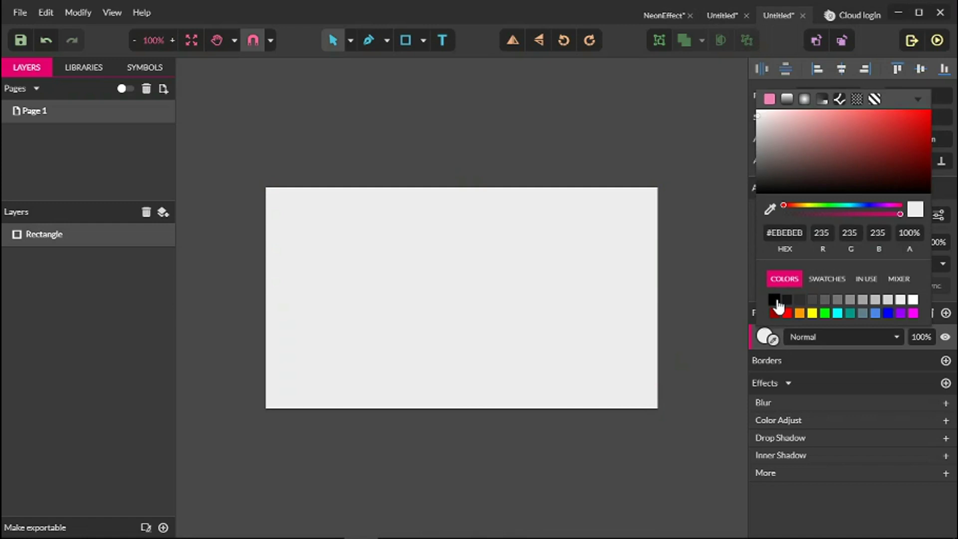
left_click(773, 299)
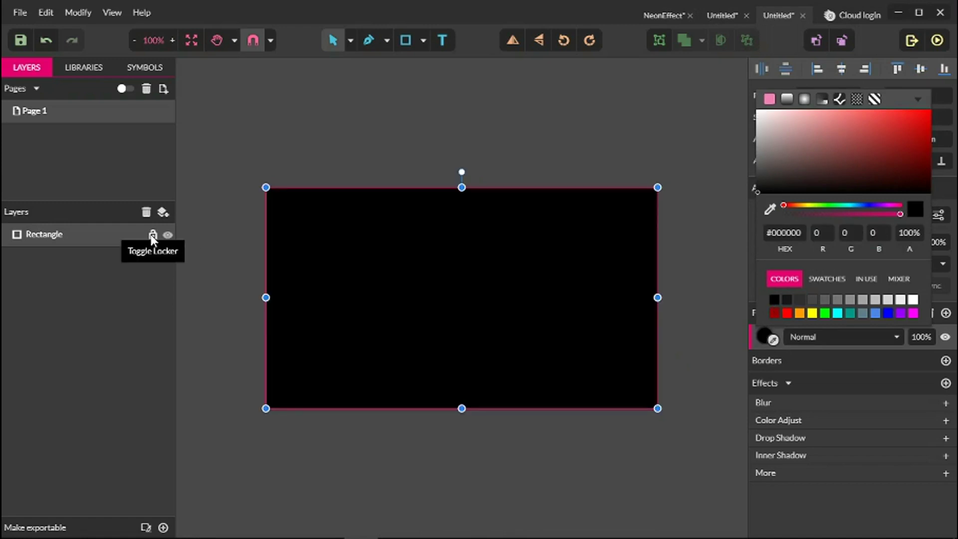
left_click(152, 235)
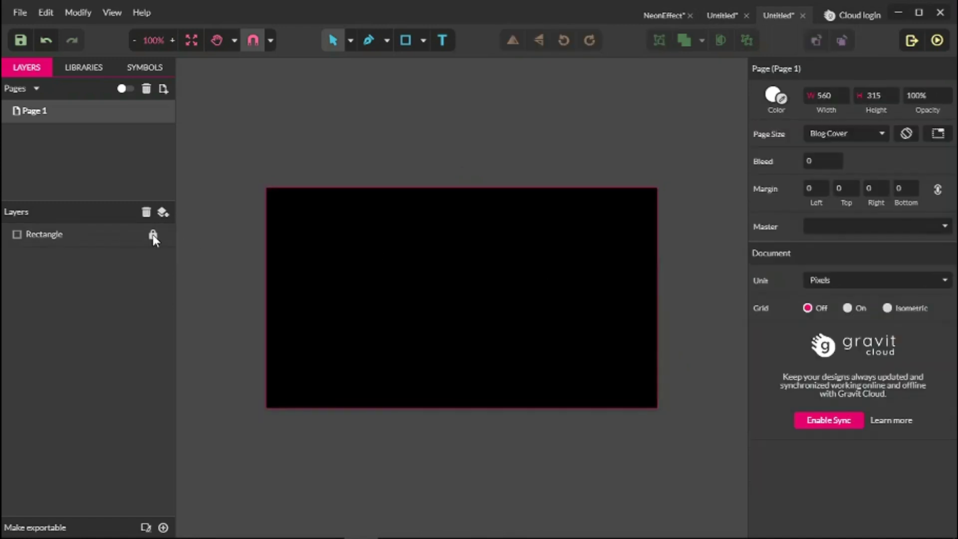
- Add white text 'Neon' to the page at 150% zoom
left_click(451, 36)
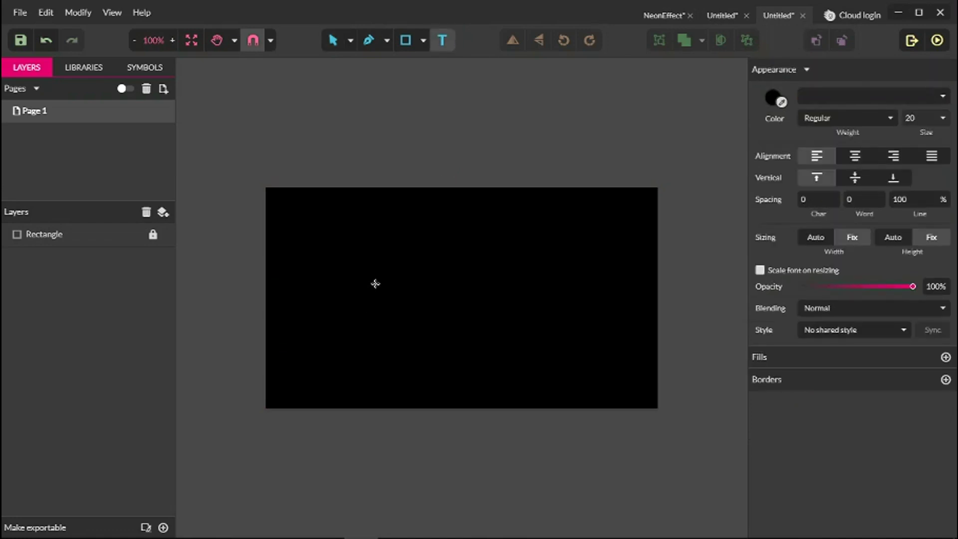
key("ctrl+plus")
left_click(324, 272)
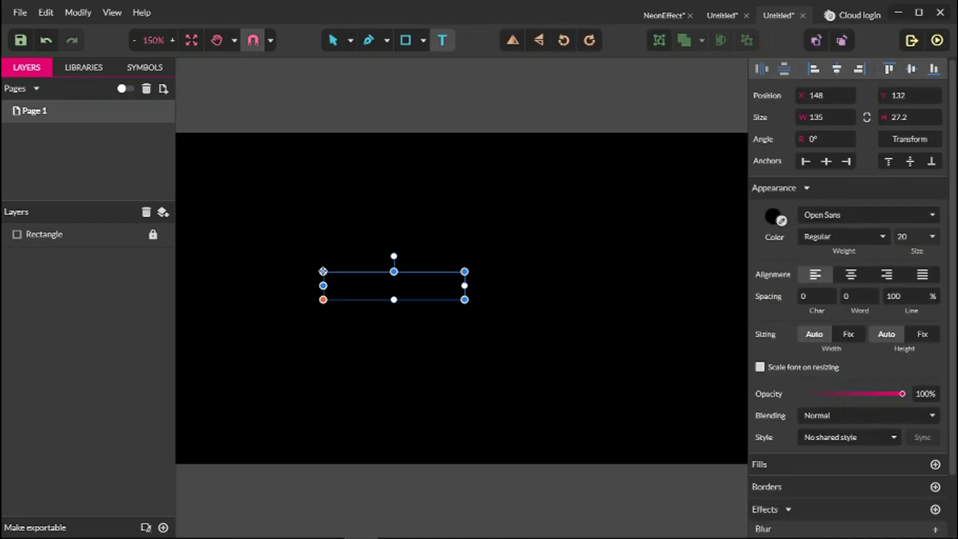
type("Ne")
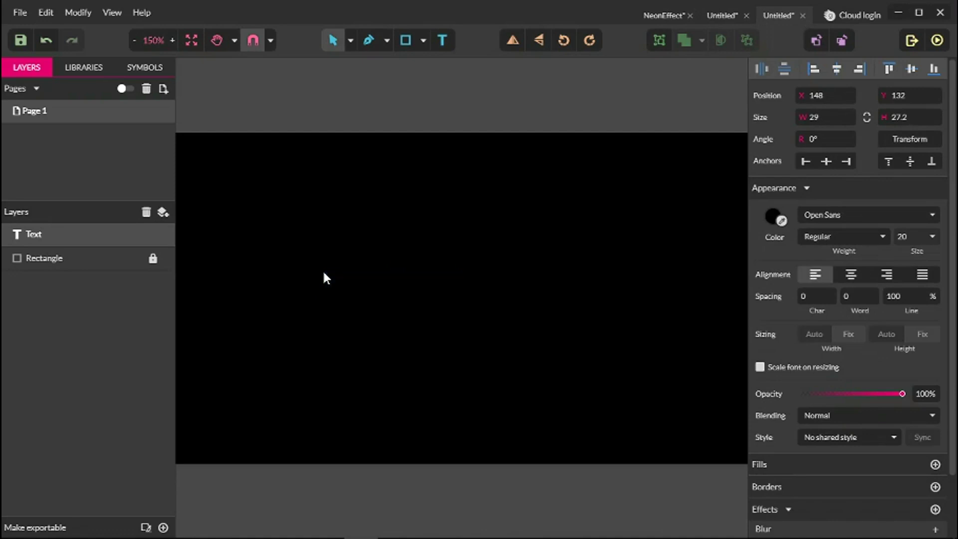
type("on")
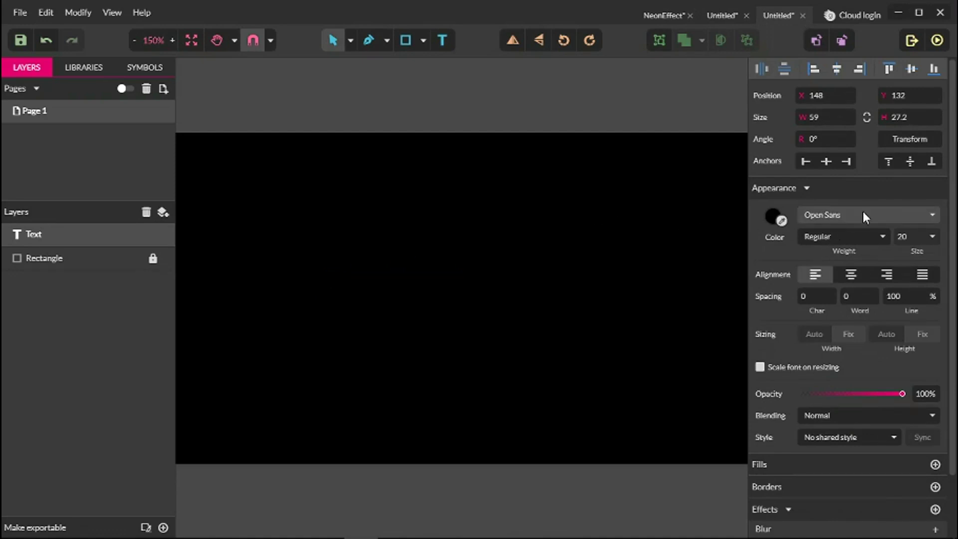
key("Escape")
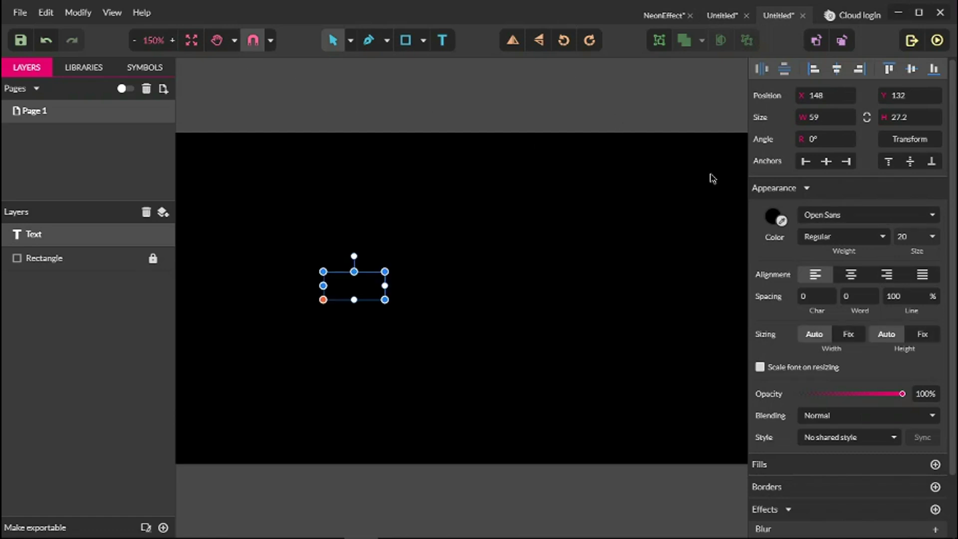
left_click(771, 217)
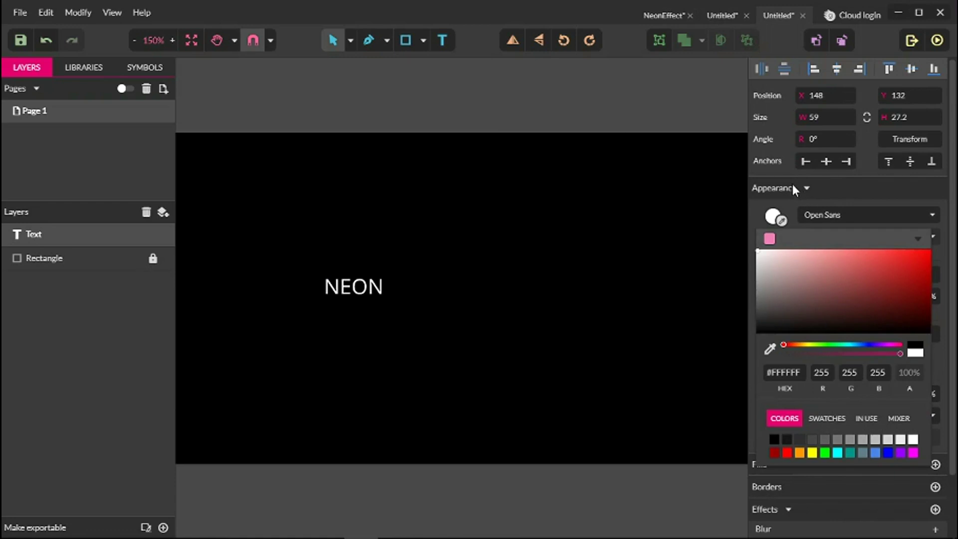
left_click(756, 209)
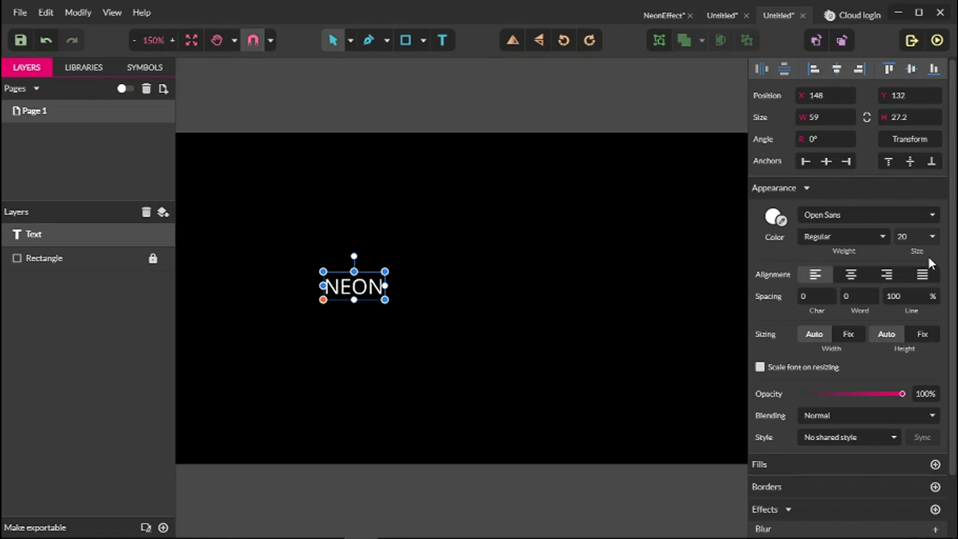
- Set the text to Nunito at size 104 and move it toward the page centre
left_click(914, 233)
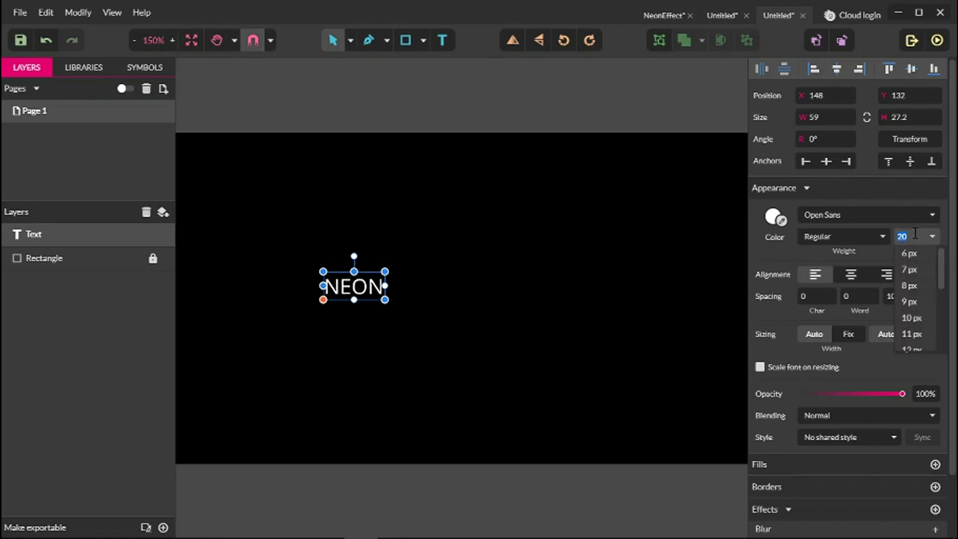
left_click(842, 213)
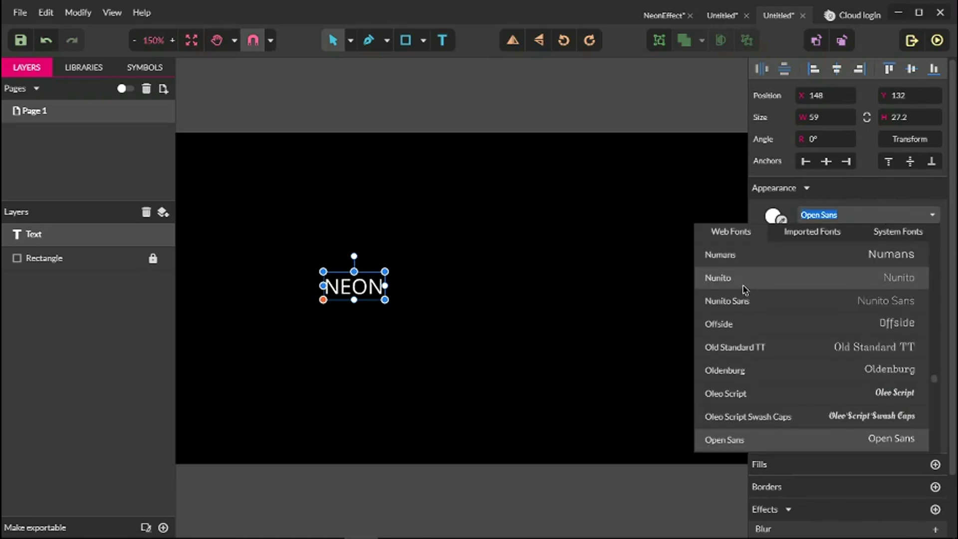
left_click(743, 288)
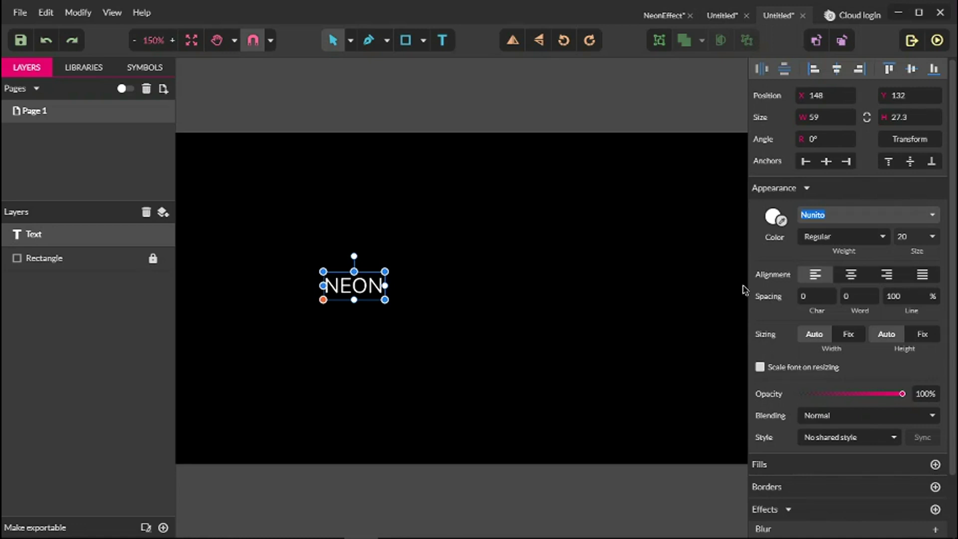
left_click(914, 238)
type("1")
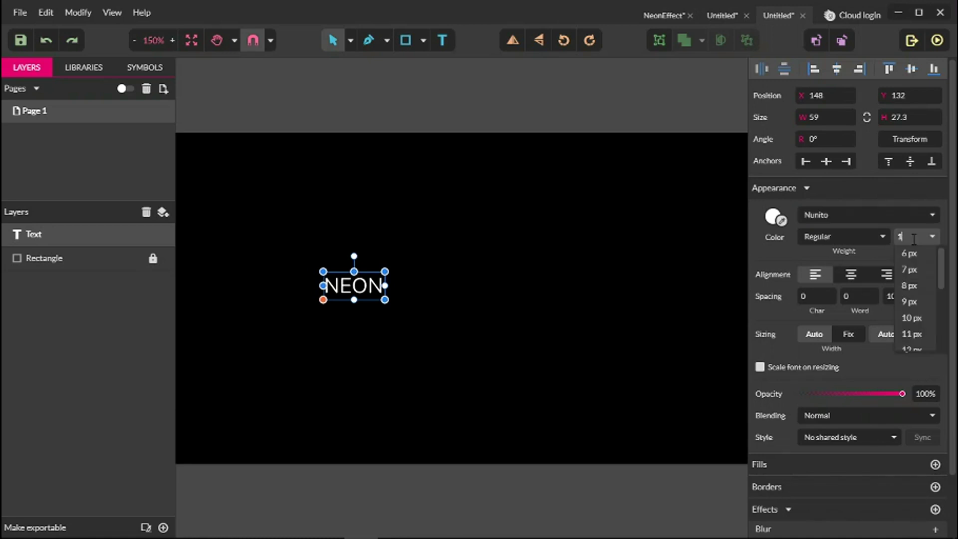
type("04")
key("Return")
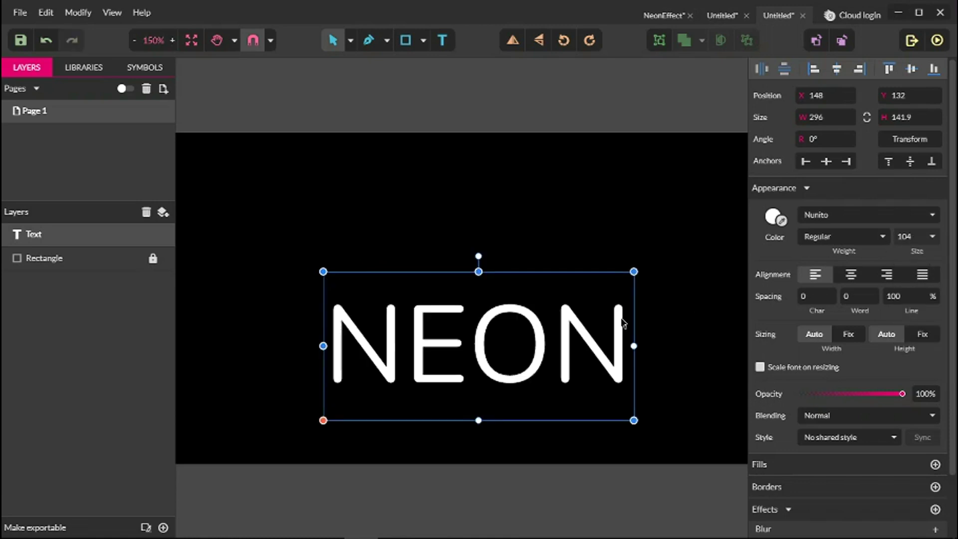
left_click_drag(566, 342, 535, 284)
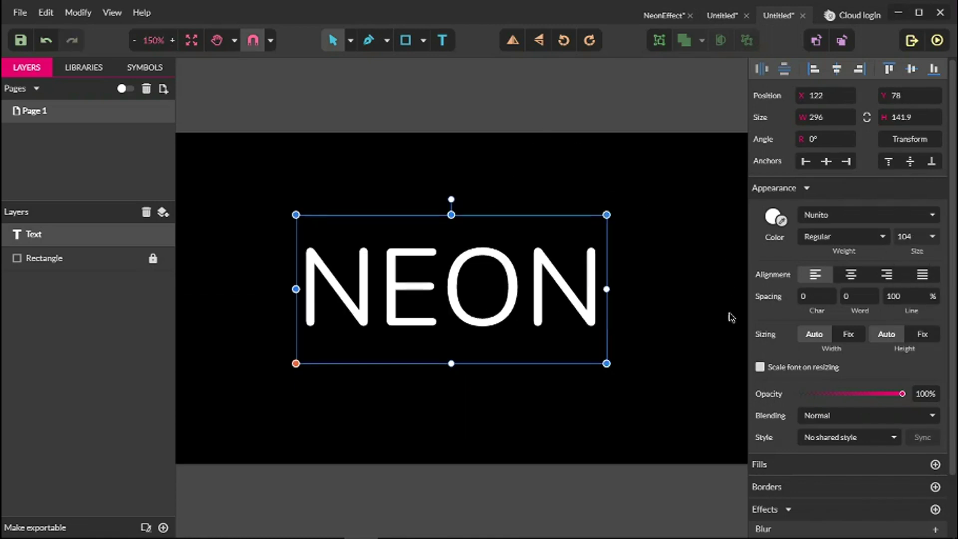
- Give the NEON text a fill of pale cream #EFF9DC
left_click(935, 464)
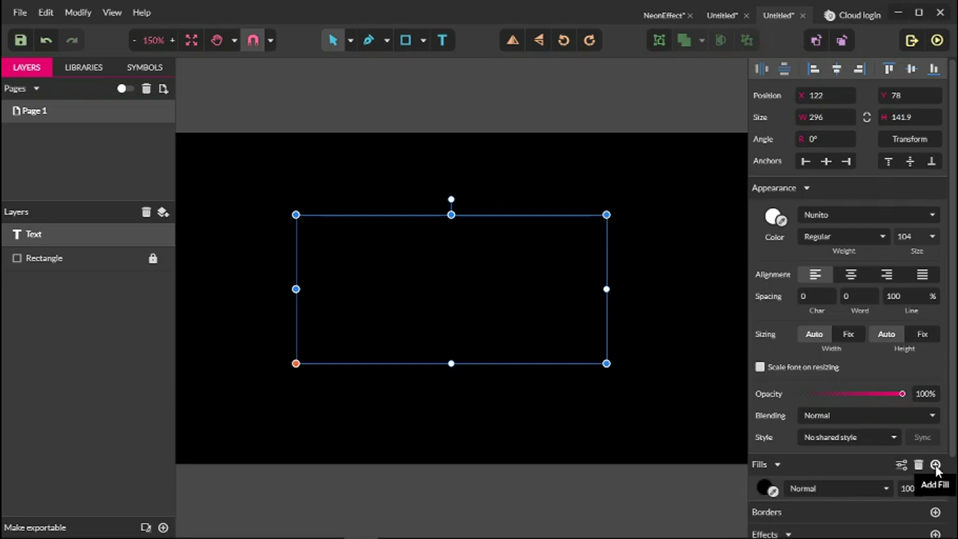
left_click(765, 489)
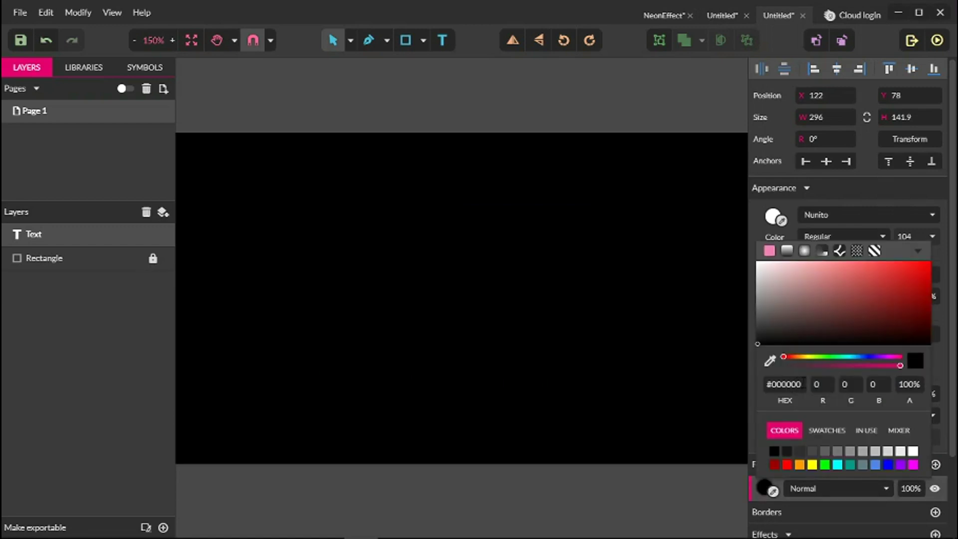
left_click_drag(801, 384, 759, 386)
key("BackSpace")
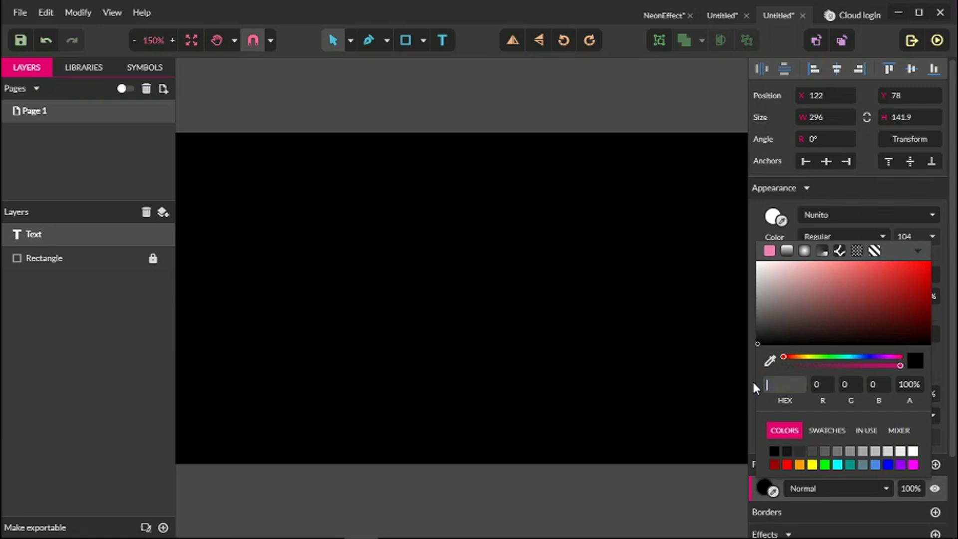
type("eff9dc")
key("Return")
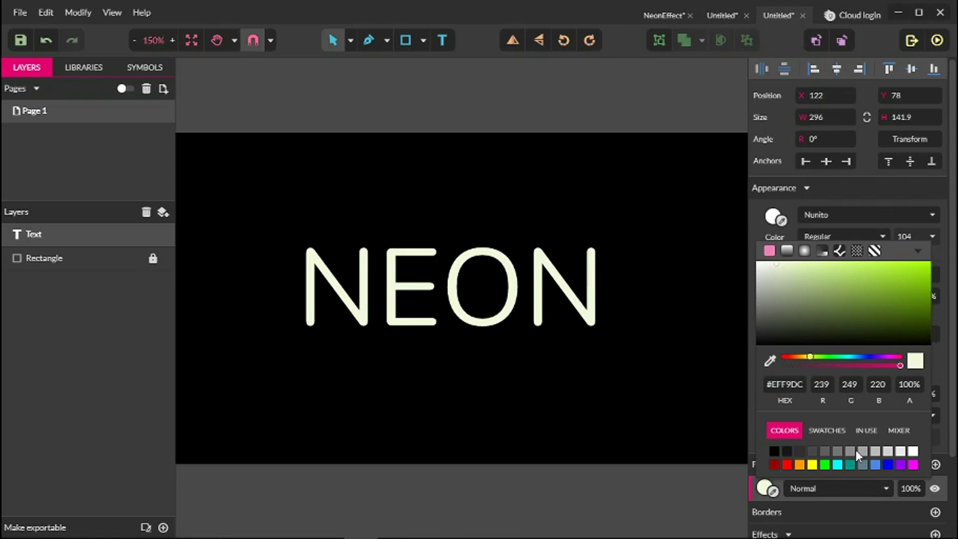
left_click_drag(954, 451, 954, 496)
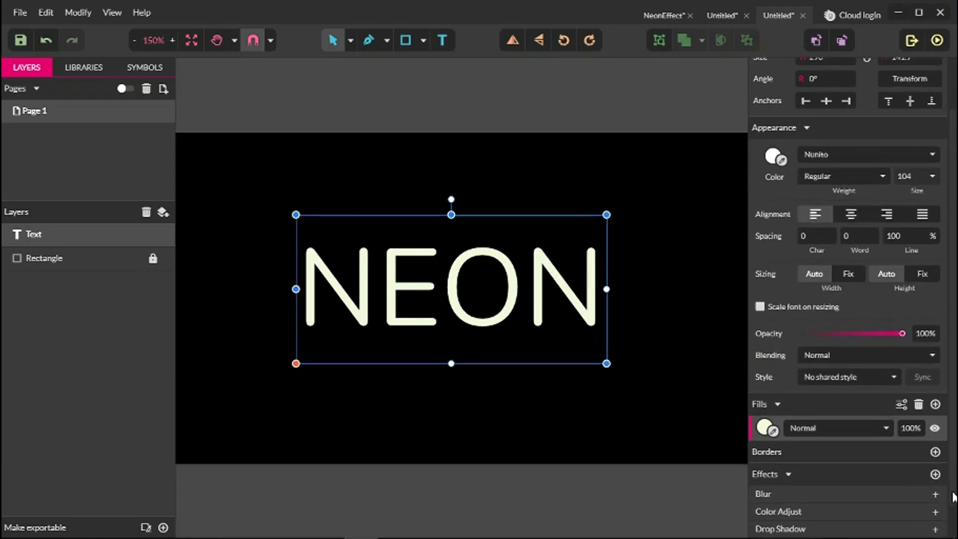
- Add a 1-wide magenta #FF00FF border to the NEON text
left_click(935, 452)
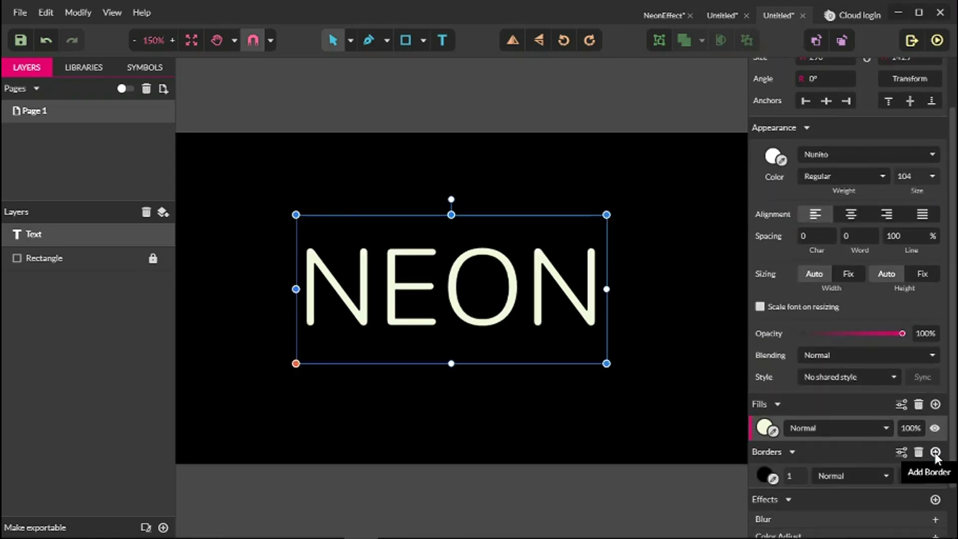
left_click(763, 477)
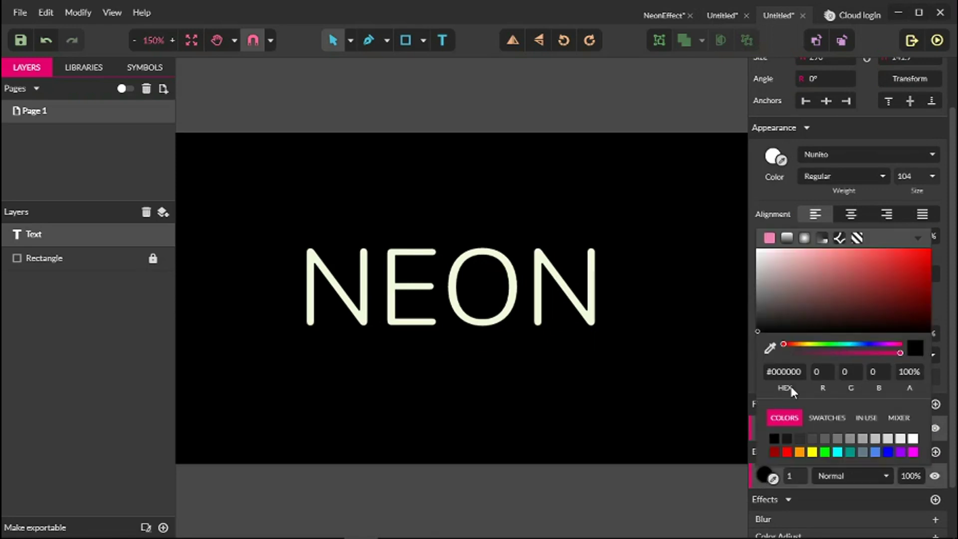
left_click(764, 375)
type("ff")
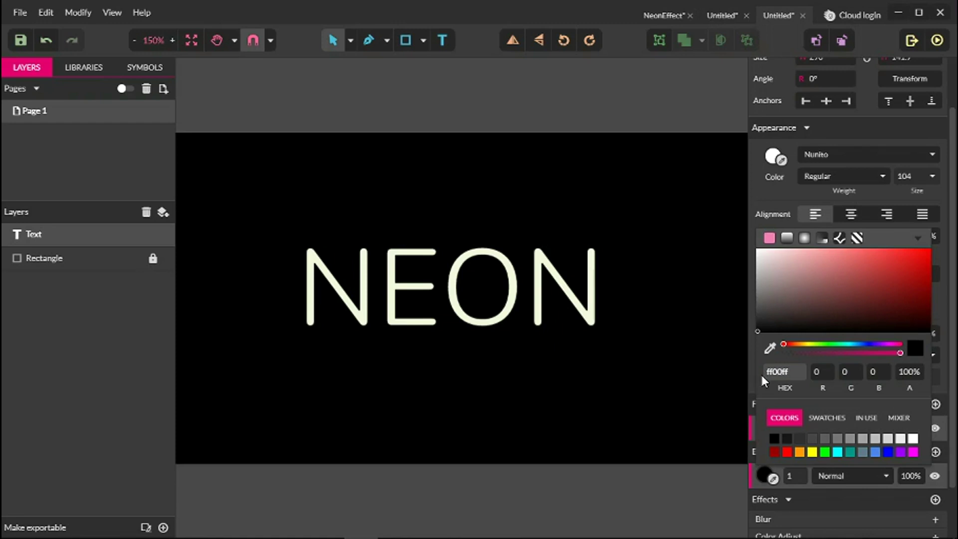
type("00ff")
key("Return")
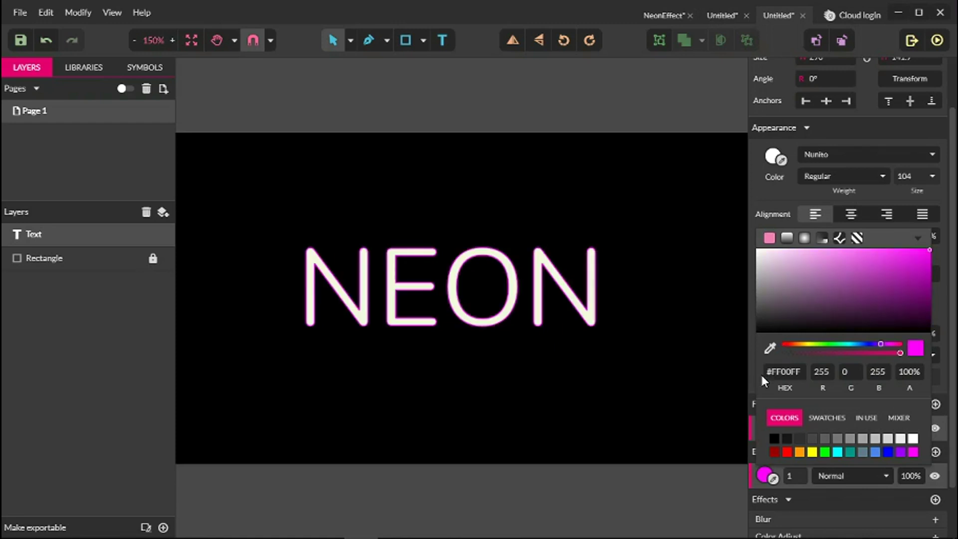
left_click(951, 384)
scroll(938, 409, "down", 3)
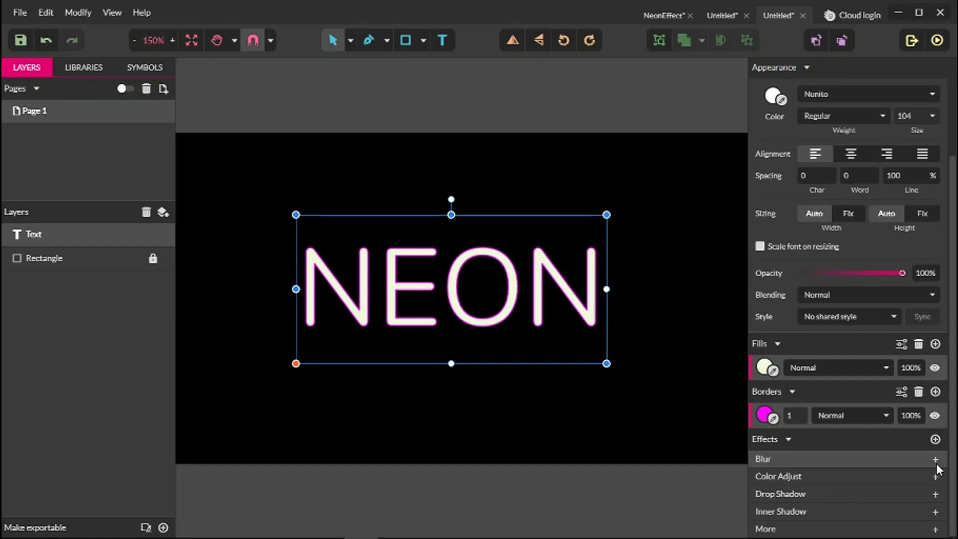
- Add a blur of radius 1.1 to NEON that applies only to the border
left_click(935, 460)
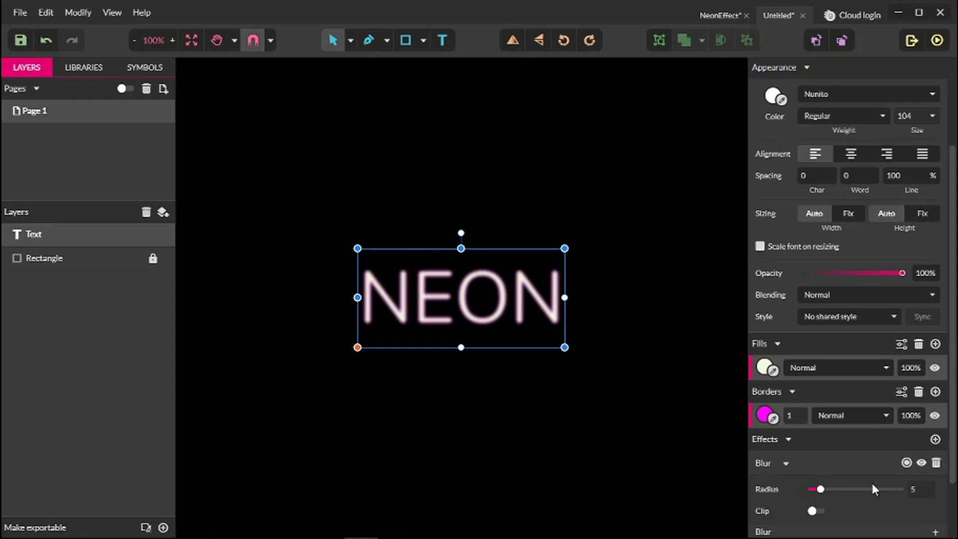
double_click(914, 488)
key("BackSpace")
type("1")
key("Return")
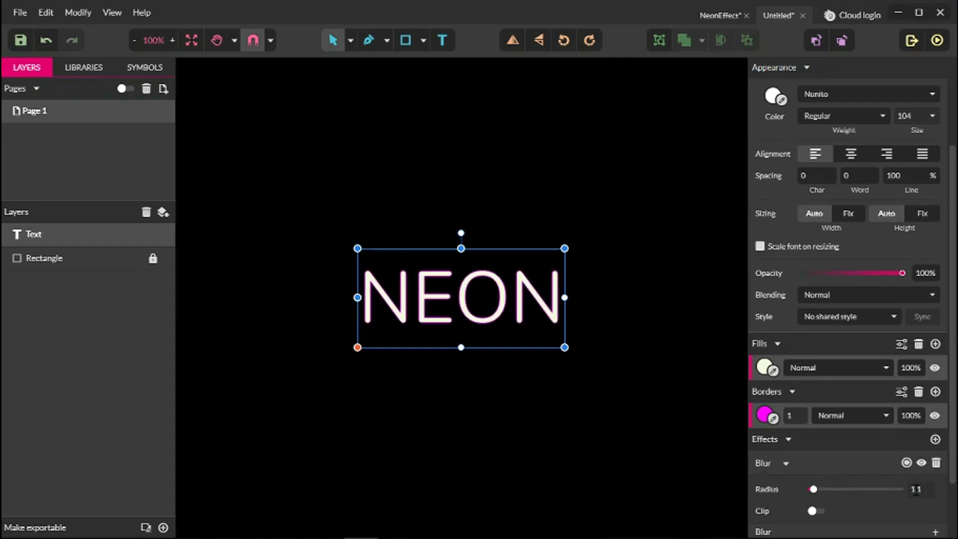
scroll(913, 448, "down", 3)
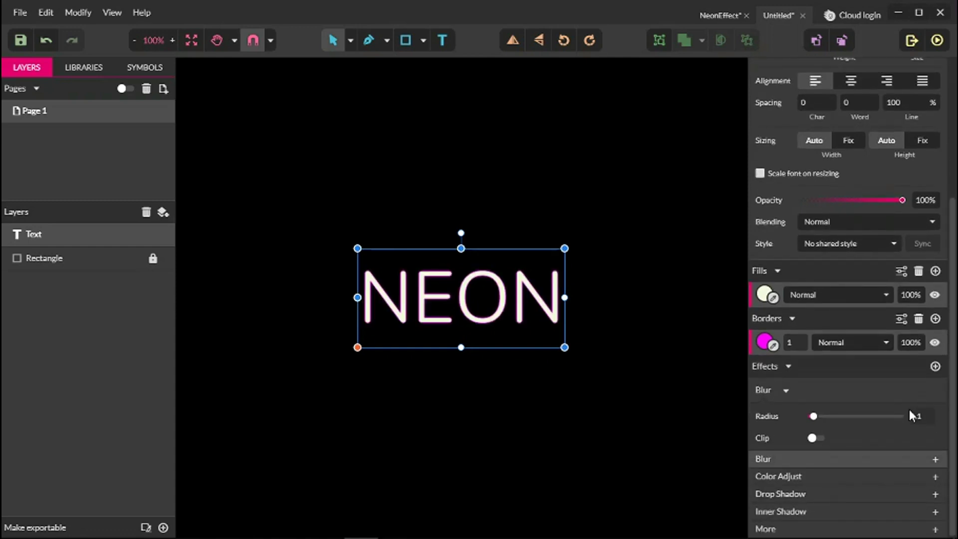
mouse_move(905, 390)
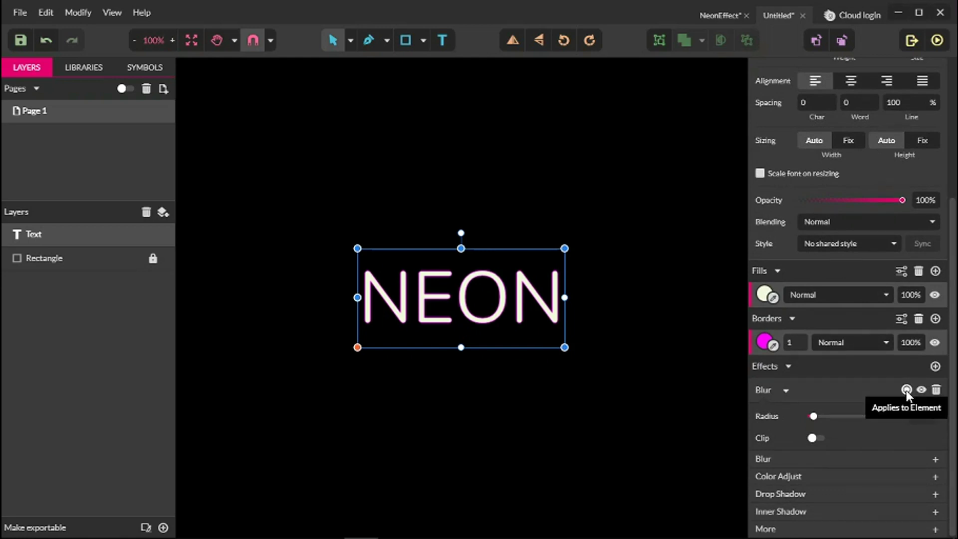
left_click(905, 390)
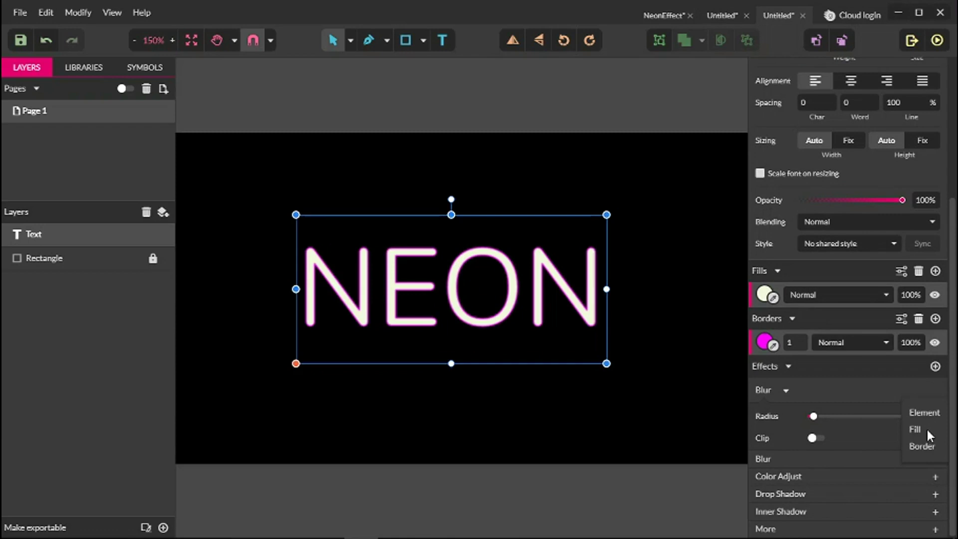
left_click(923, 445)
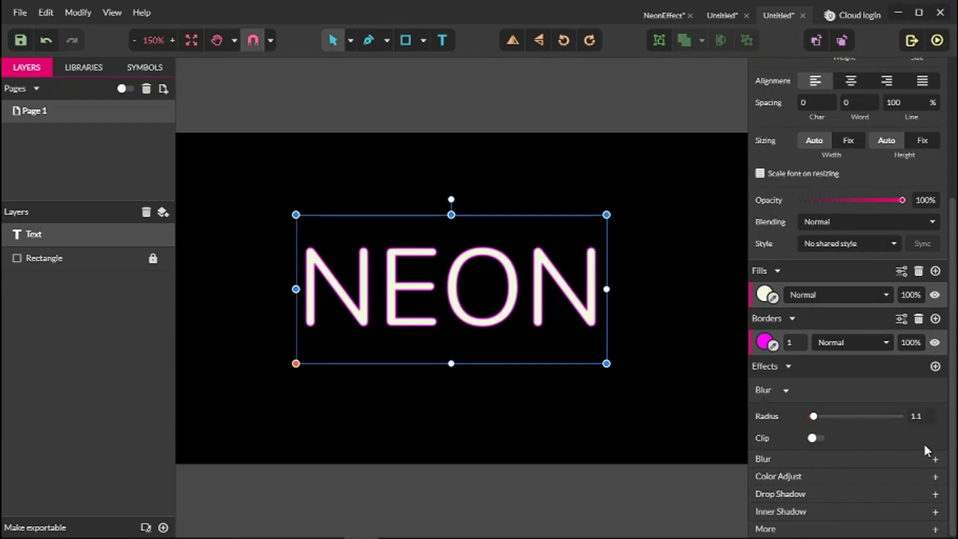
- Add an Outer Glow effect from the Other category, coloured #FF0088
left_click(823, 530)
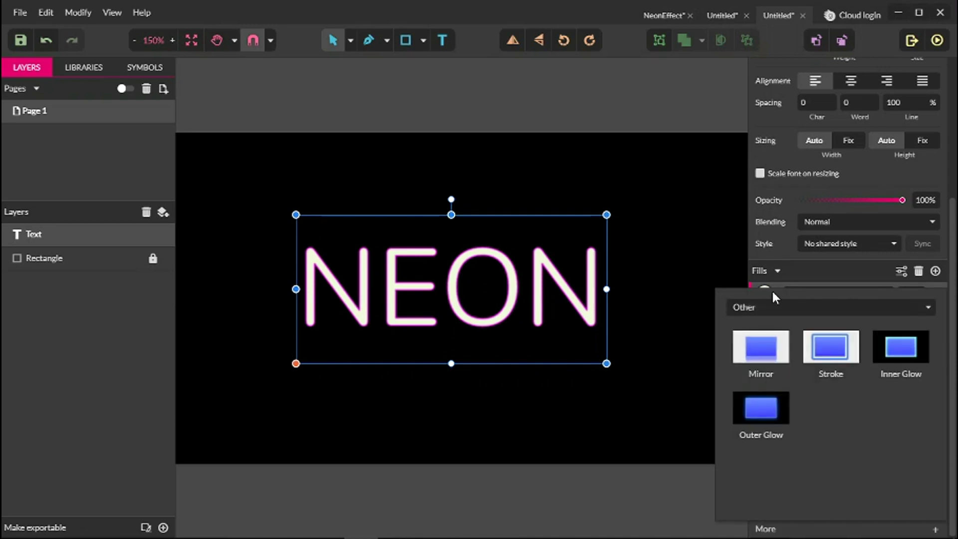
left_click(761, 306)
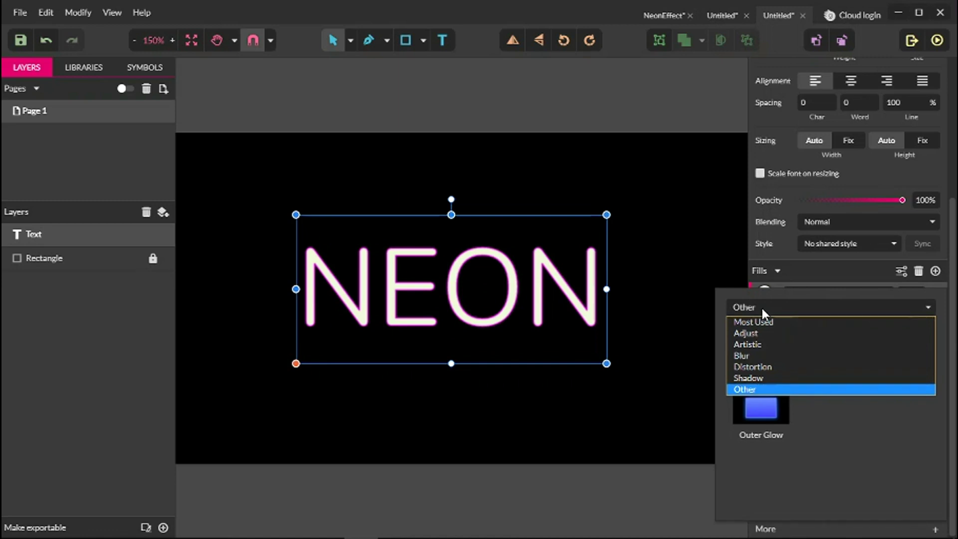
left_click(756, 390)
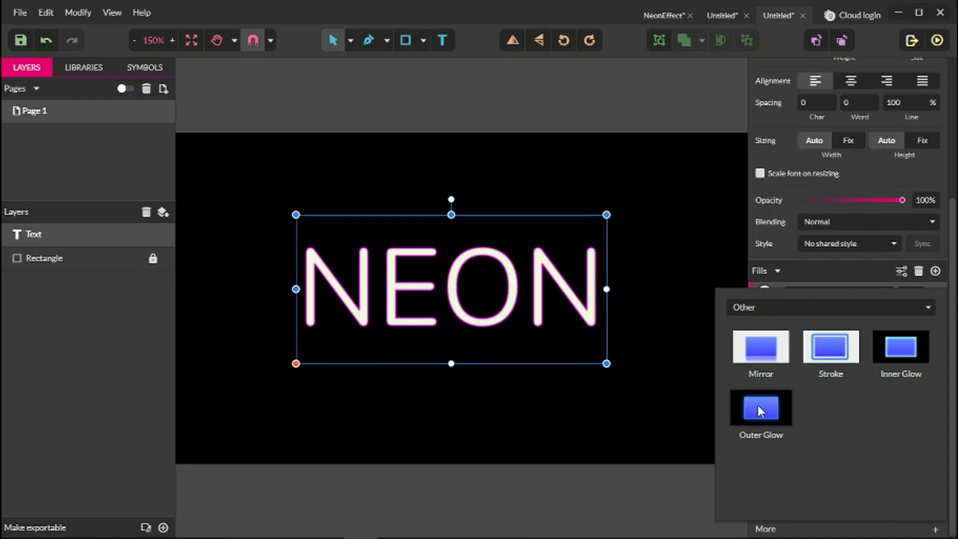
left_click(757, 405)
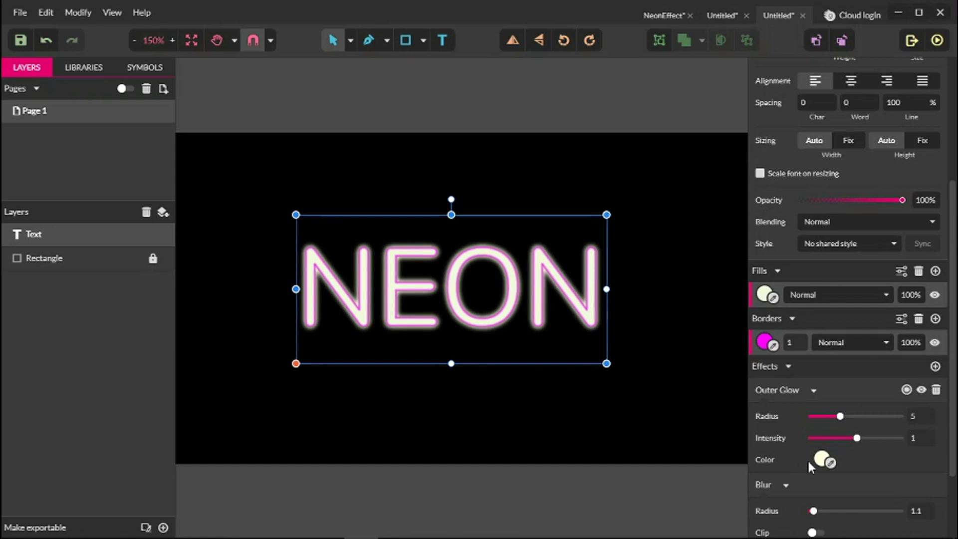
left_click(822, 460)
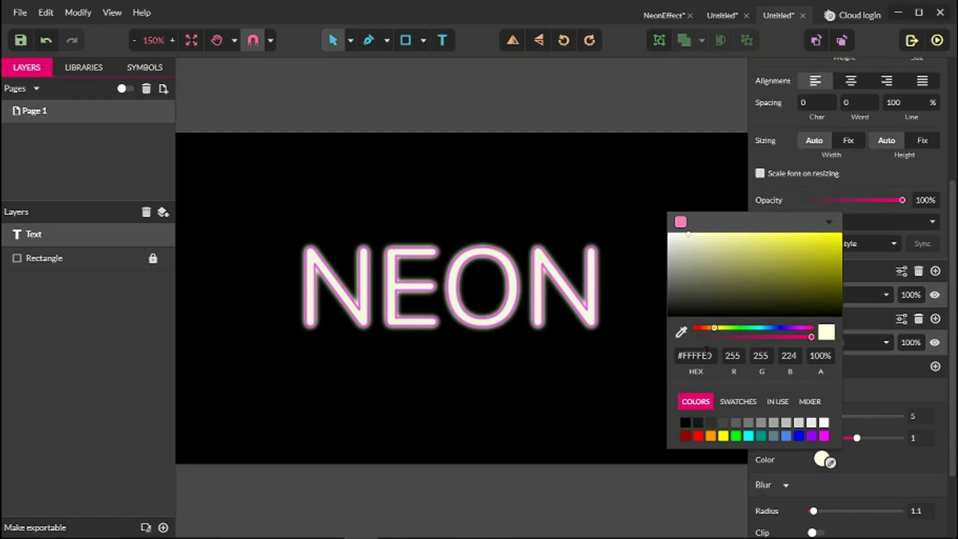
left_click_drag(713, 353, 653, 359)
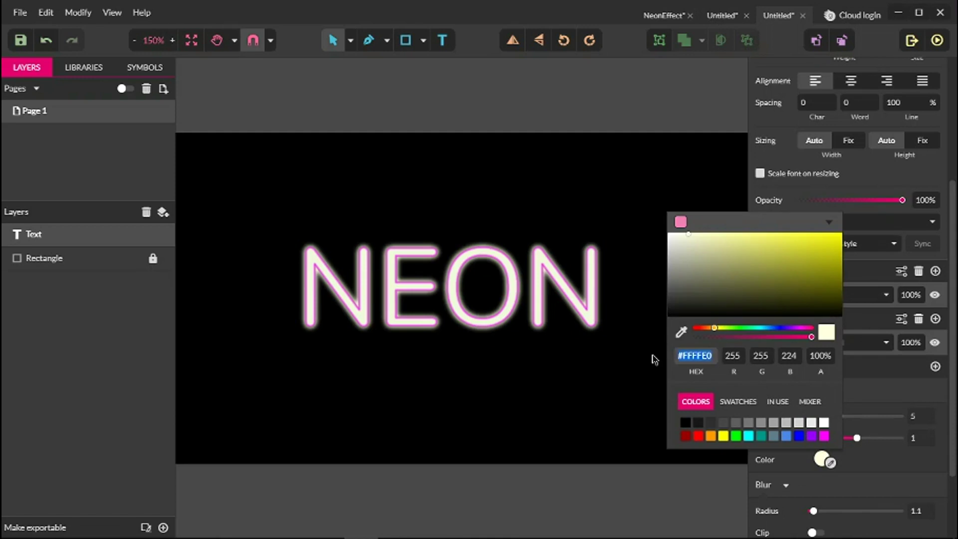
key("BackSpace")
type("ff0088")
key("Return")
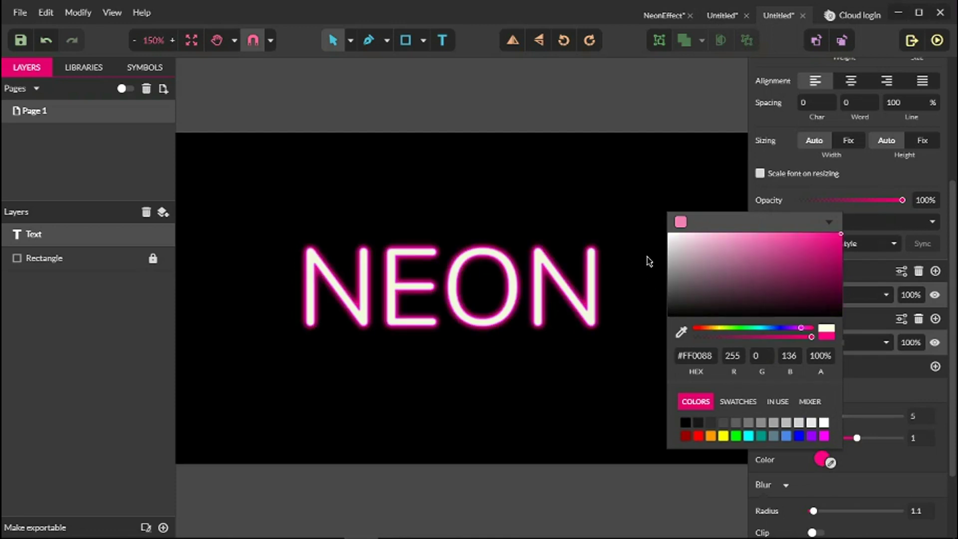
- Set the outer glow's radius to 8 and its intensity to 0.4
left_click(461, 294)
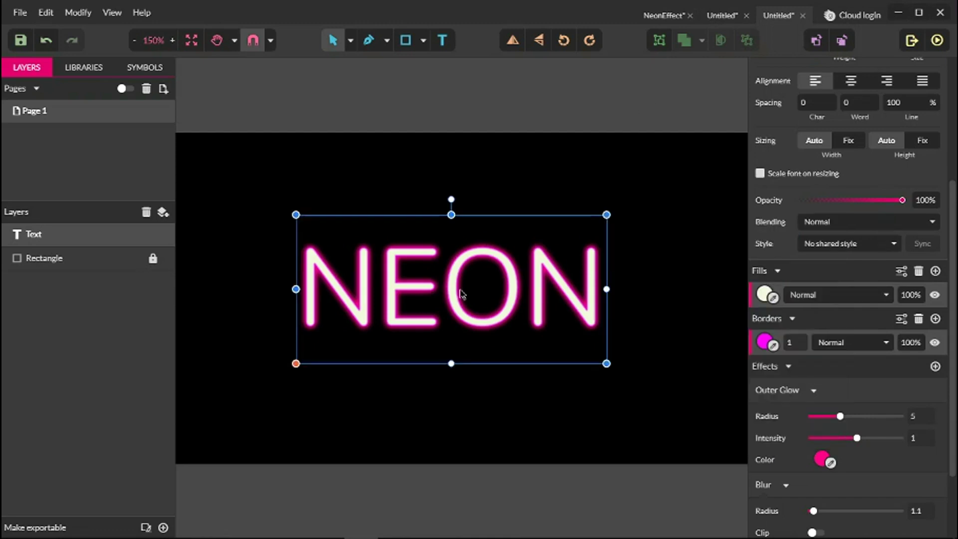
mouse_move(797, 391)
left_click(913, 416)
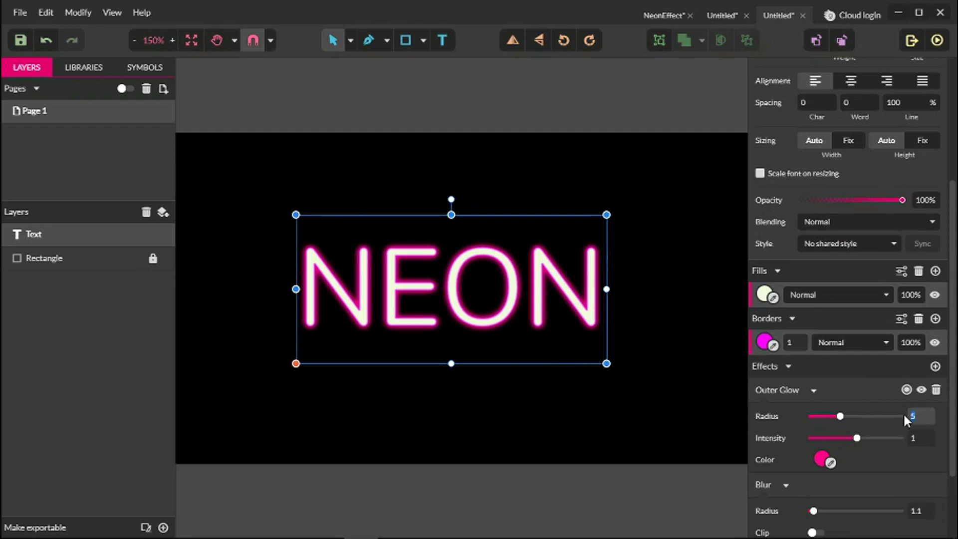
type("5.1")
key("Return")
left_click(924, 437)
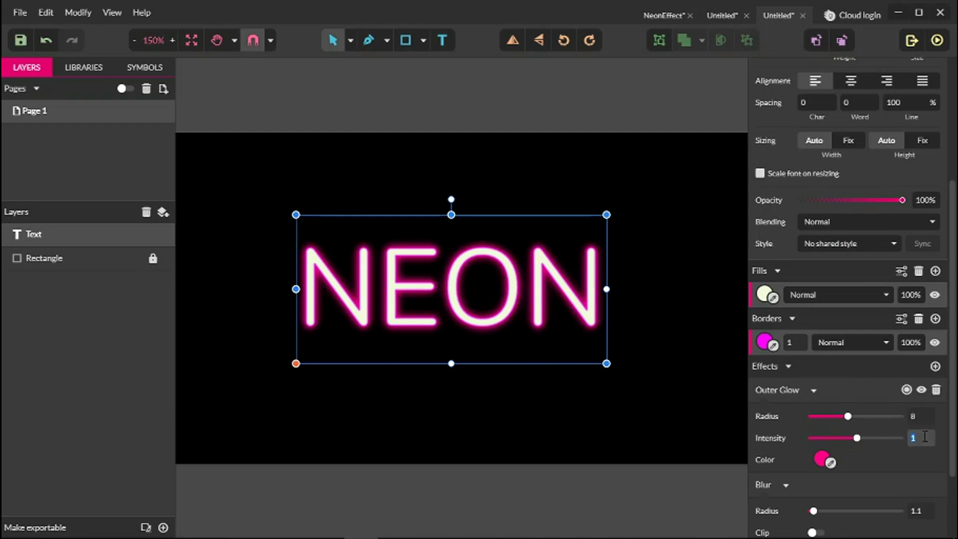
key("BackSpace")
type(".4")
key("Return")
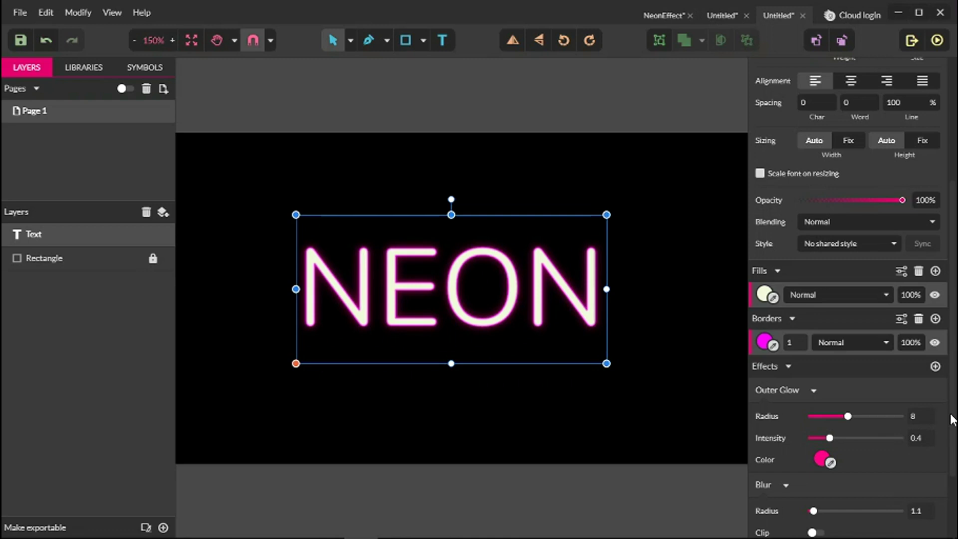
scroll(875, 460, "down", 3)
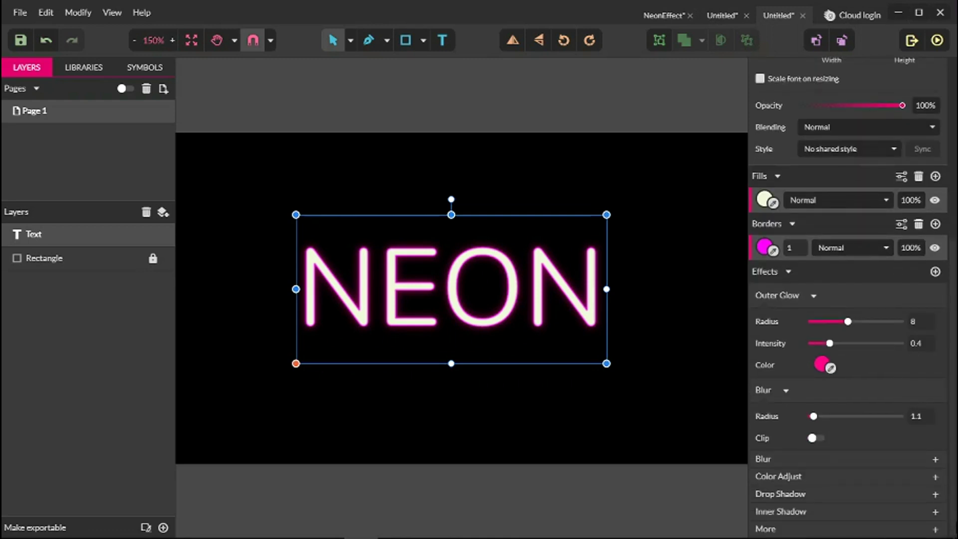
- Add a second Outer Glow and recolour the first outer glow to #A49393
left_click(765, 529)
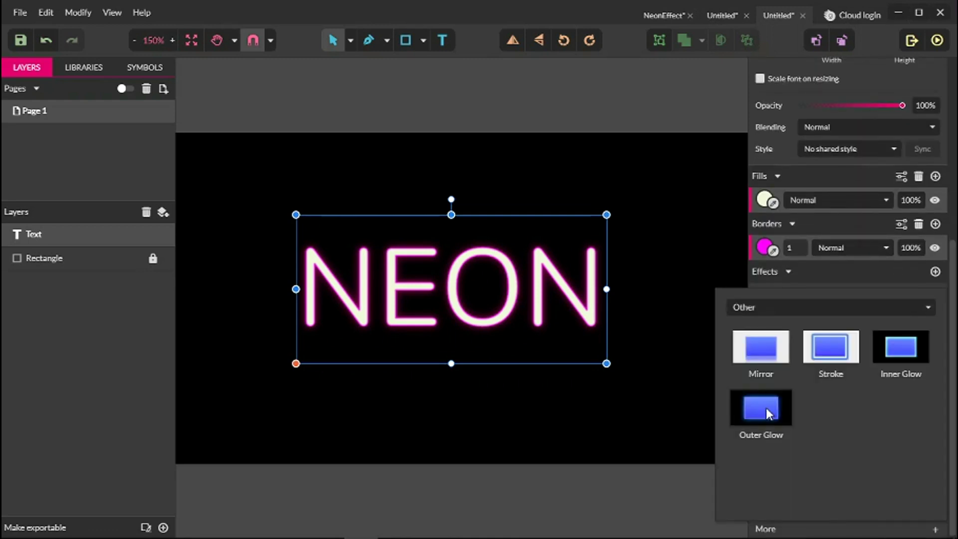
left_click(765, 408)
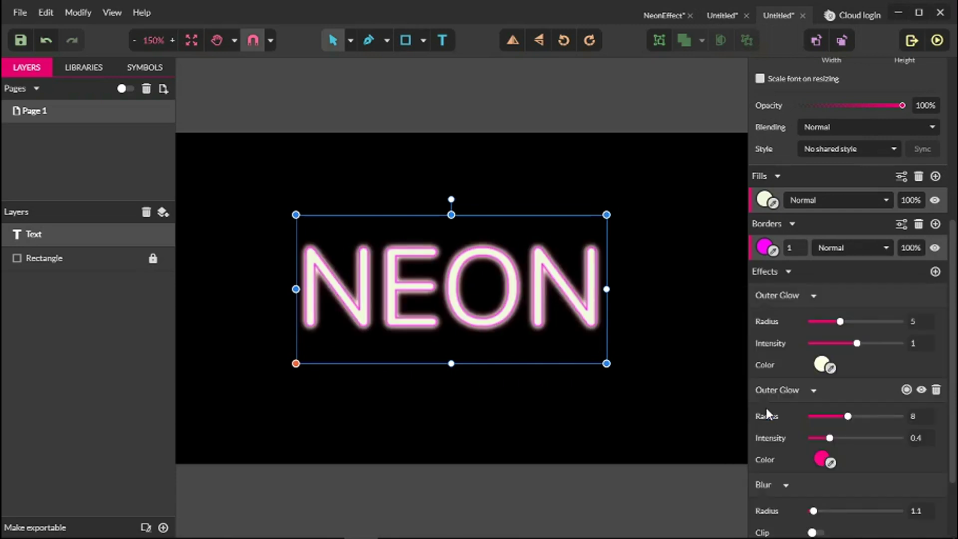
left_click(932, 323)
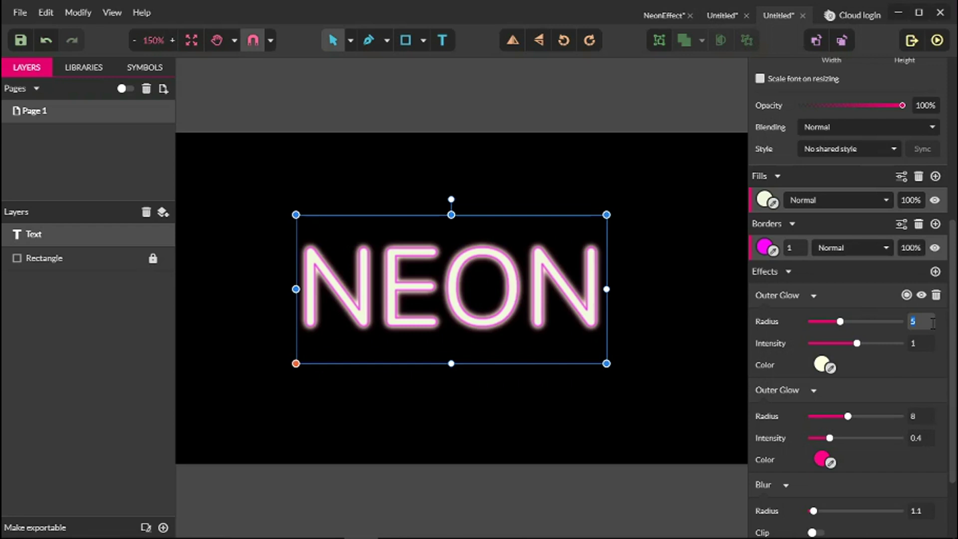
left_click(822, 364)
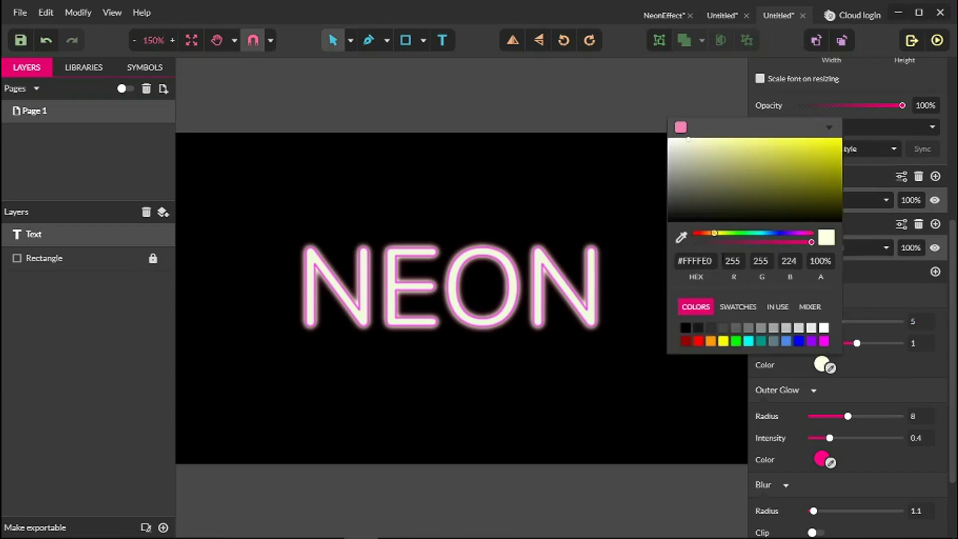
left_click(713, 263)
key("BackSpace")
type("a49393")
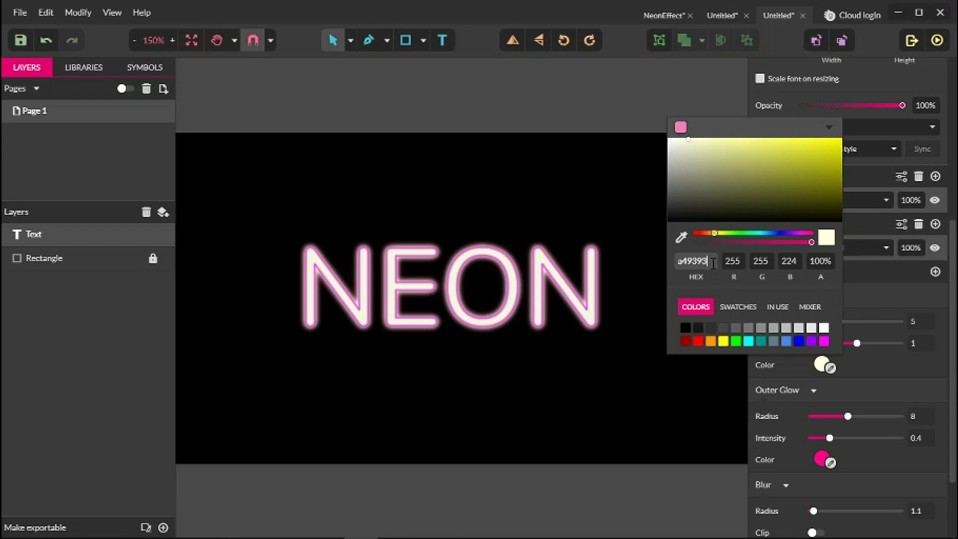
key("Return")
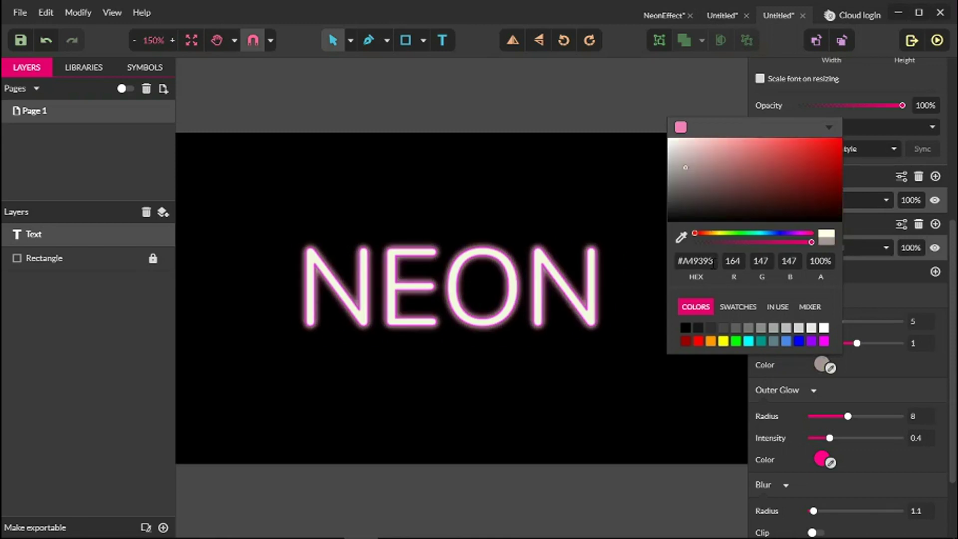
- Change the NEON text's first outer glow to radius 21 and intensity 0.9
left_click(953, 409)
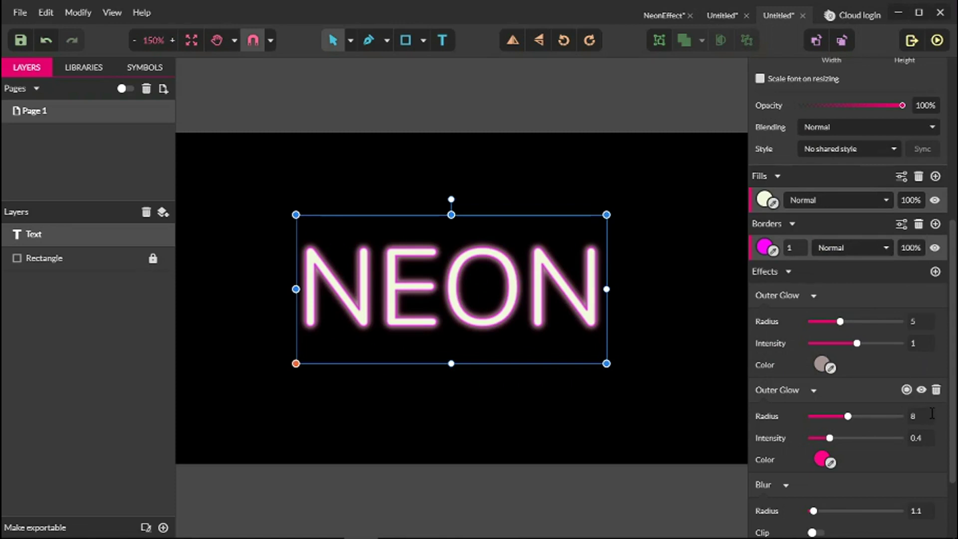
double_click(920, 321)
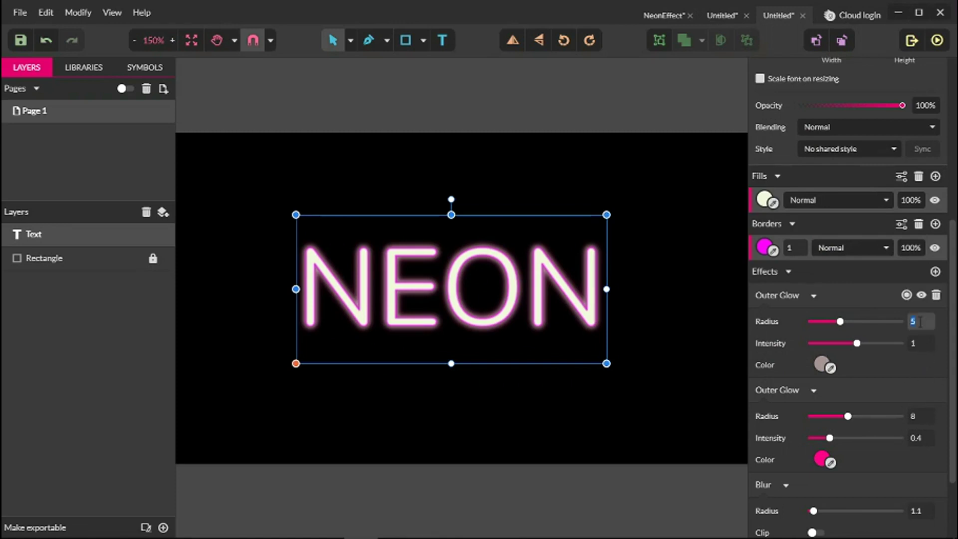
type("1")
key("BackSpace")
type("21")
key("Return")
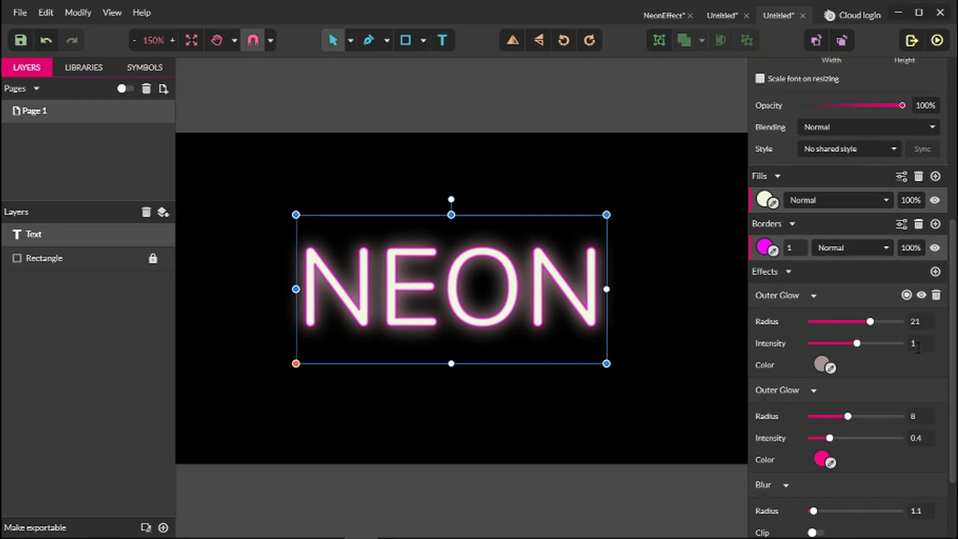
double_click(918, 345)
key("BackSpace")
type(".9")
key("Return")
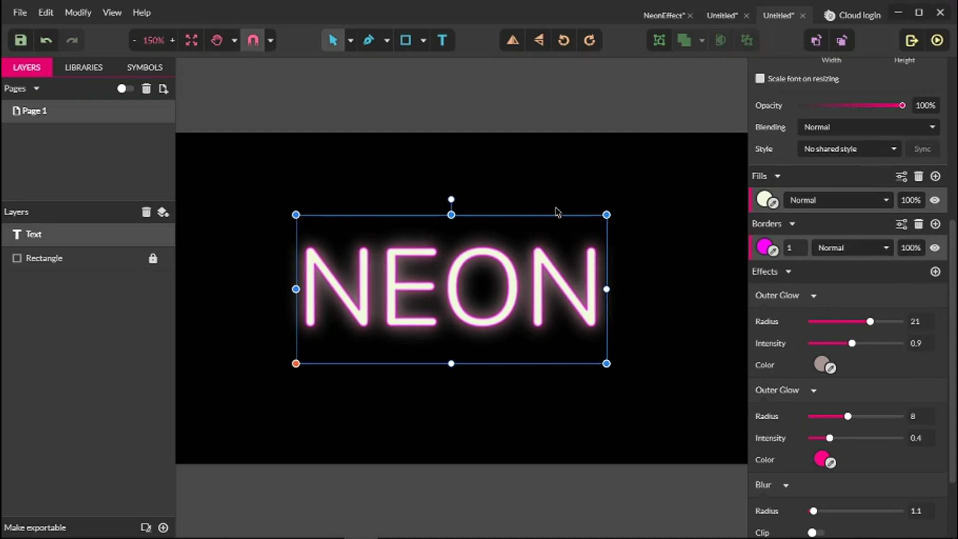
- Nudge the NEON text to X 121, Y 78, then unlock and select the black background rectangle
left_click(573, 94)
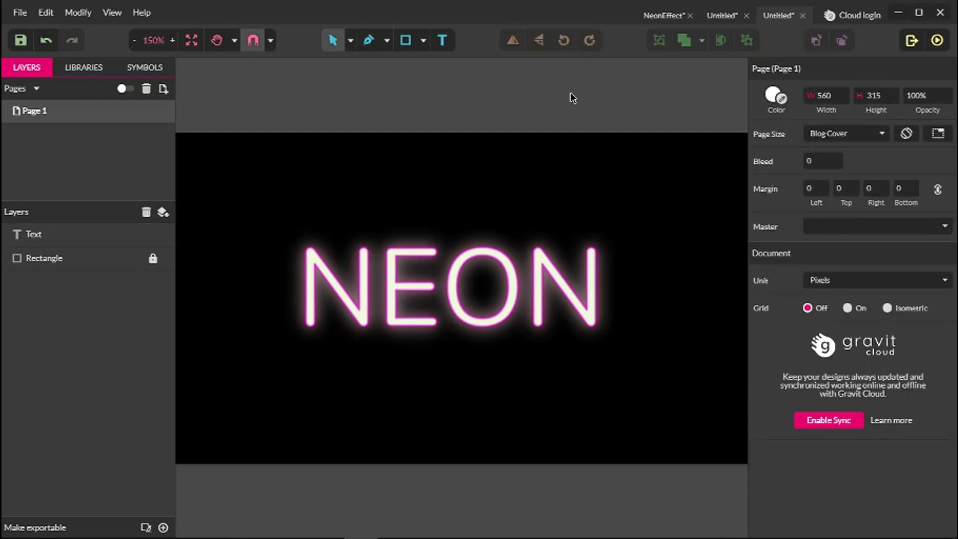
left_click(444, 243)
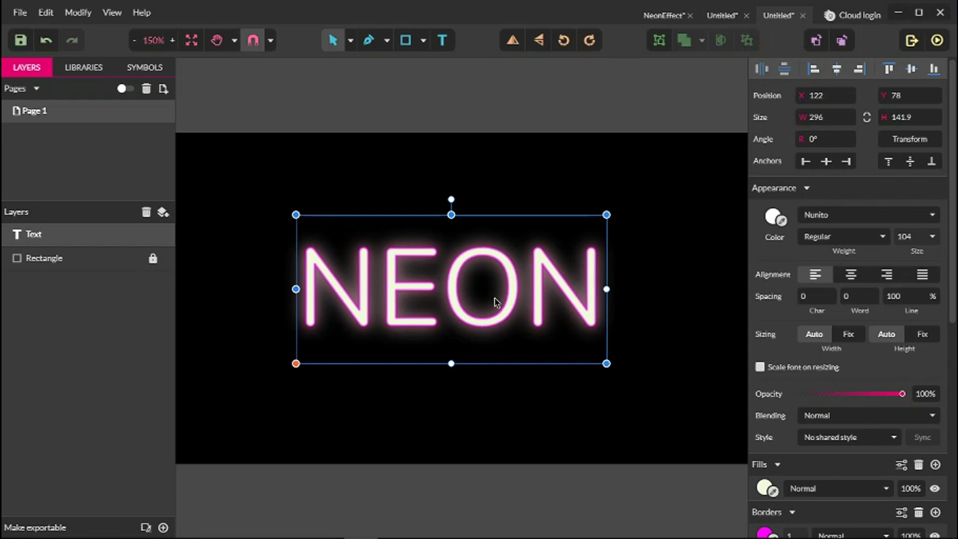
mouse_move(506, 309)
left_mouse_down()
mouse_move(517, 321)
mouse_move(504, 299)
mouse_move(509, 317)
left_mouse_up()
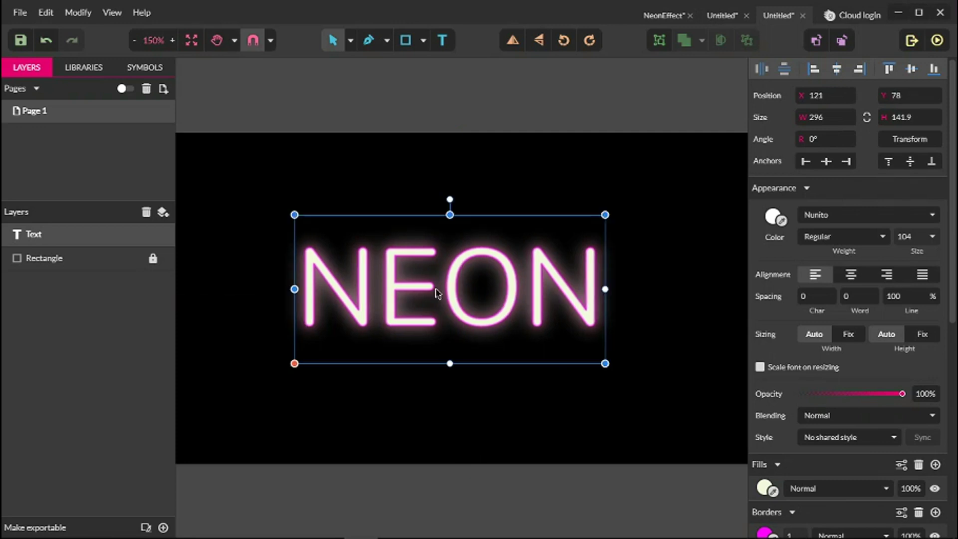
left_click(153, 258)
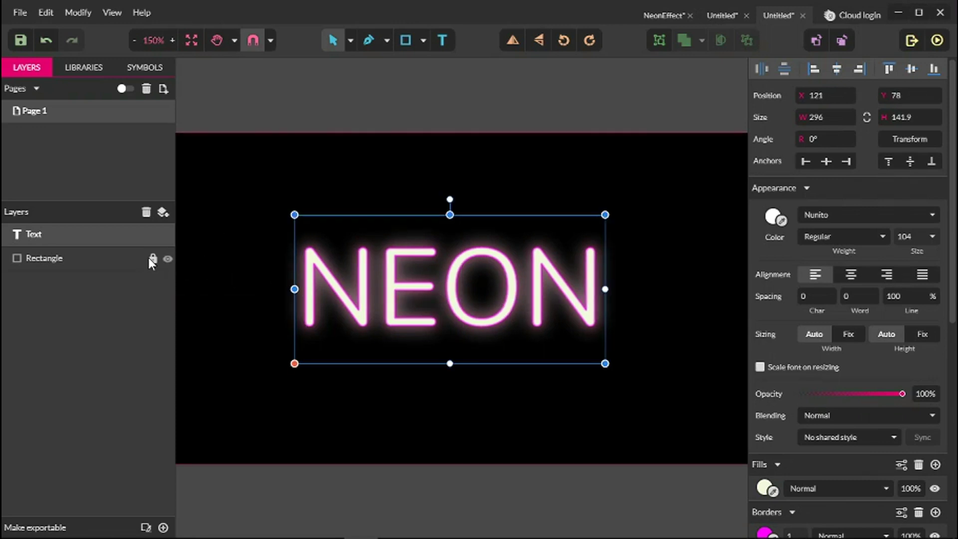
left_click(276, 169)
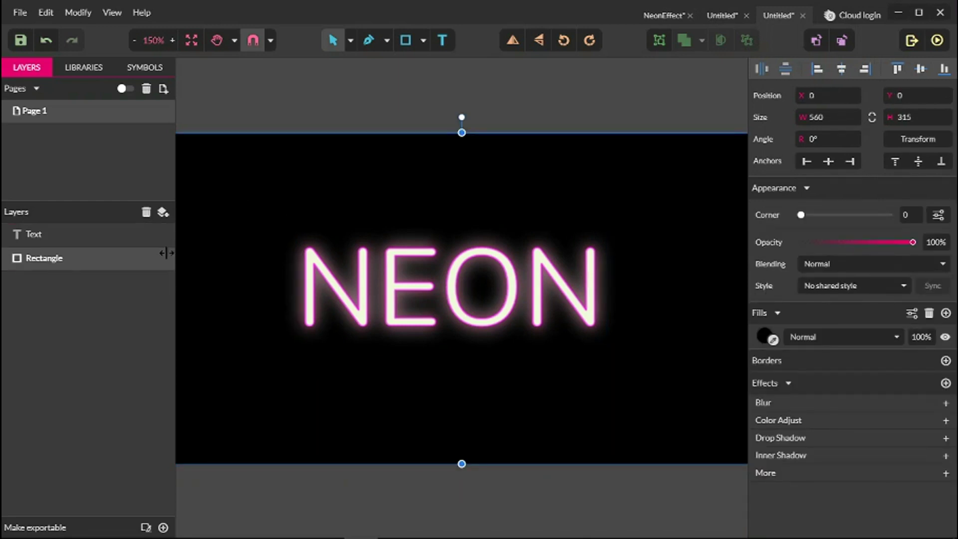
- Switch the rectangle's fill to a radial gradient with a dark grey centre
left_click(764, 334)
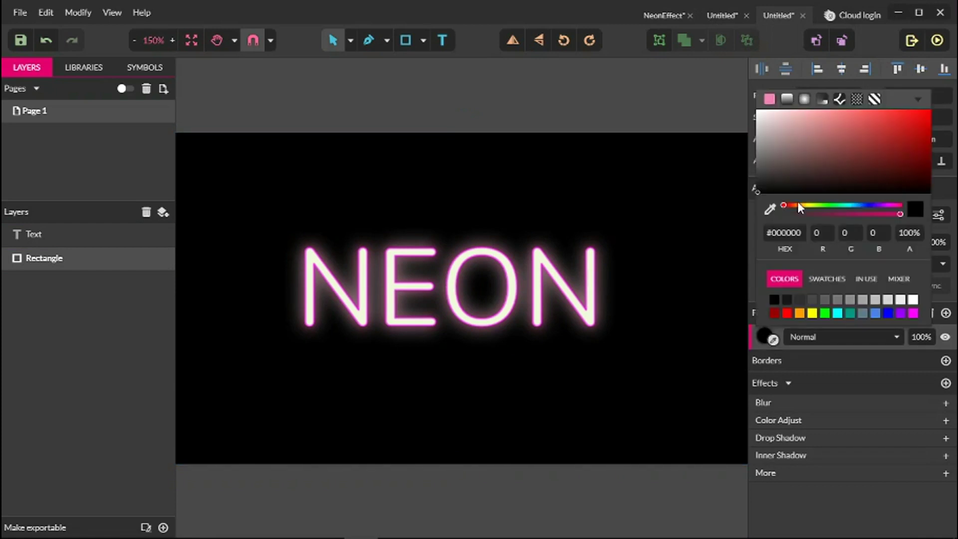
left_click(802, 99)
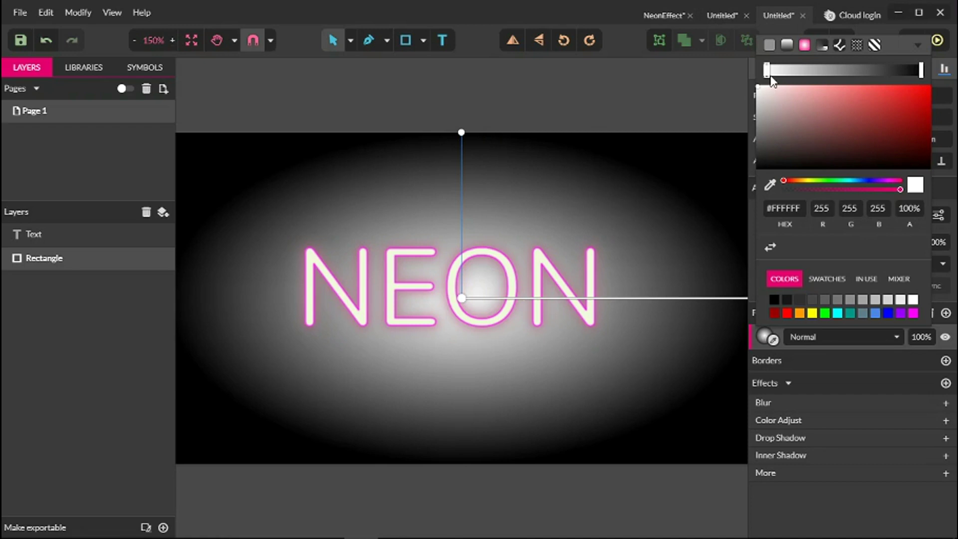
left_click(759, 104)
left_click_drag(759, 118, 756, 163)
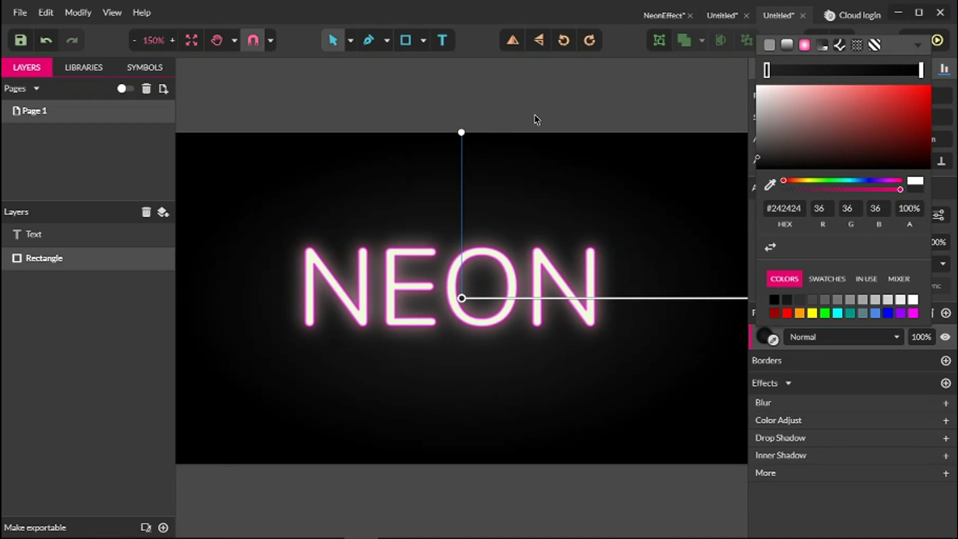
- Reshape the gradient handles so it centres behind NEON and fades to black at the edges
left_click_drag(462, 133, 464, 184)
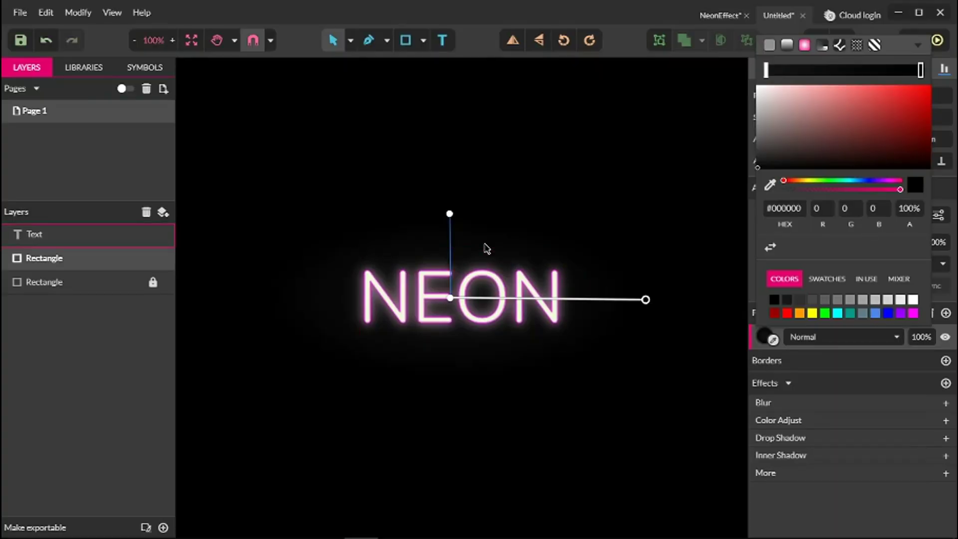
left_click_drag(450, 214, 488, 218)
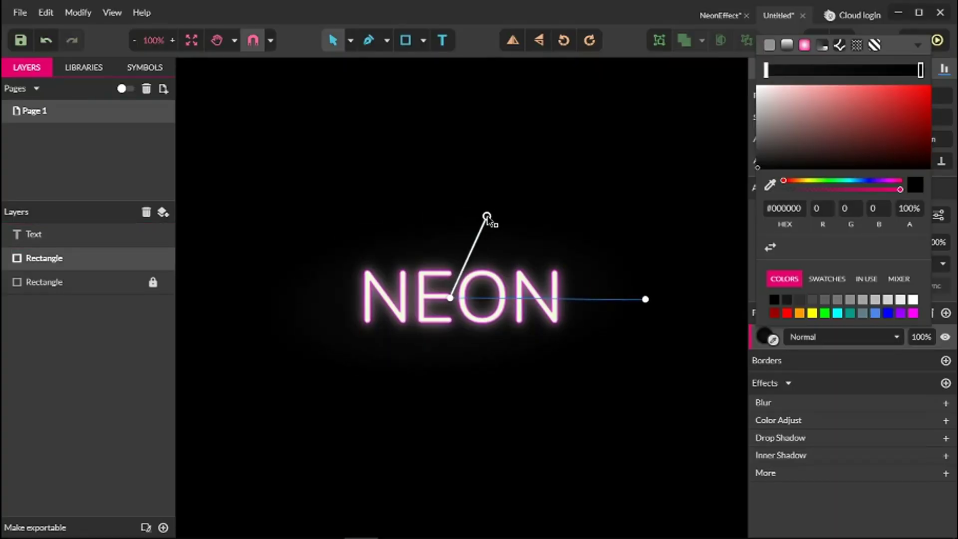
left_click_drag(920, 70, 901, 90)
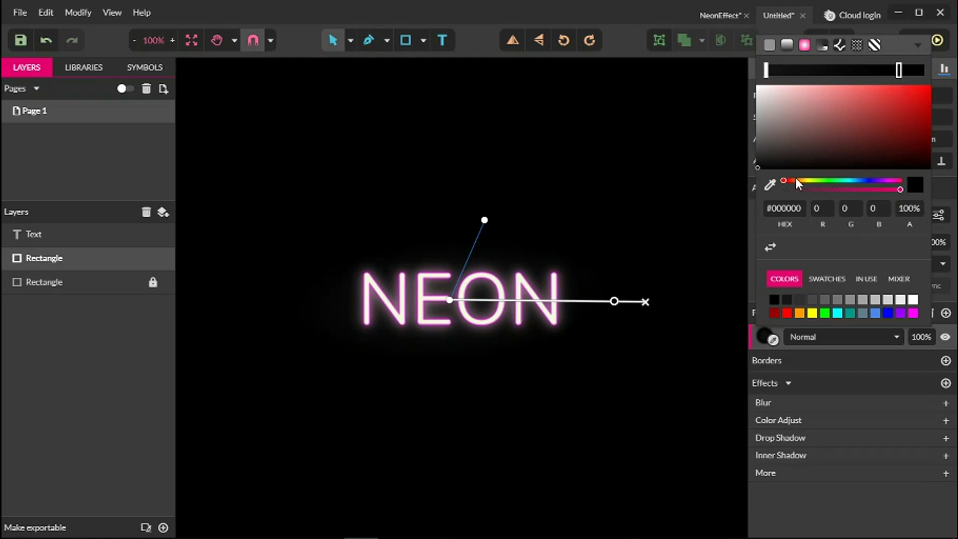
left_click(789, 208)
left_click(670, 196)
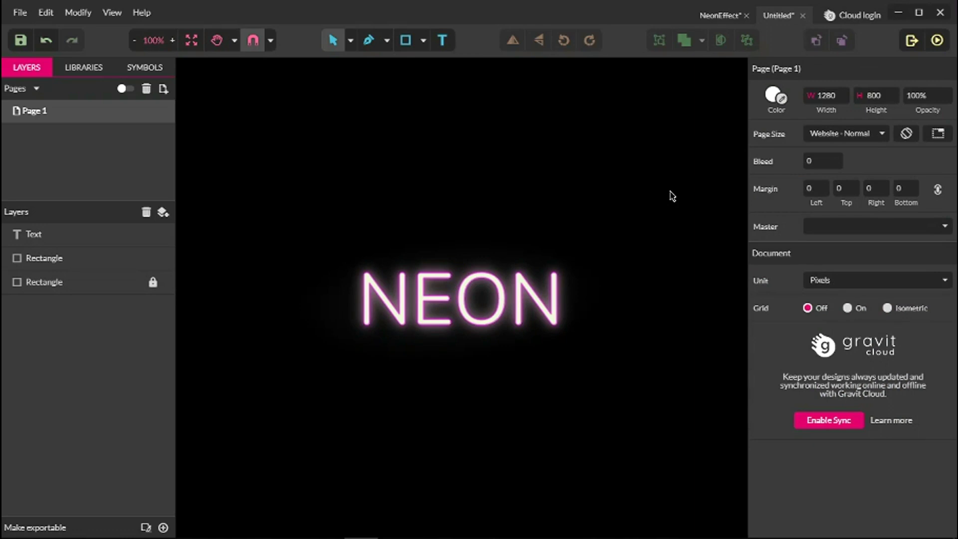
- Create a shared style named 'neon' from the NEON text's look
left_click(516, 282)
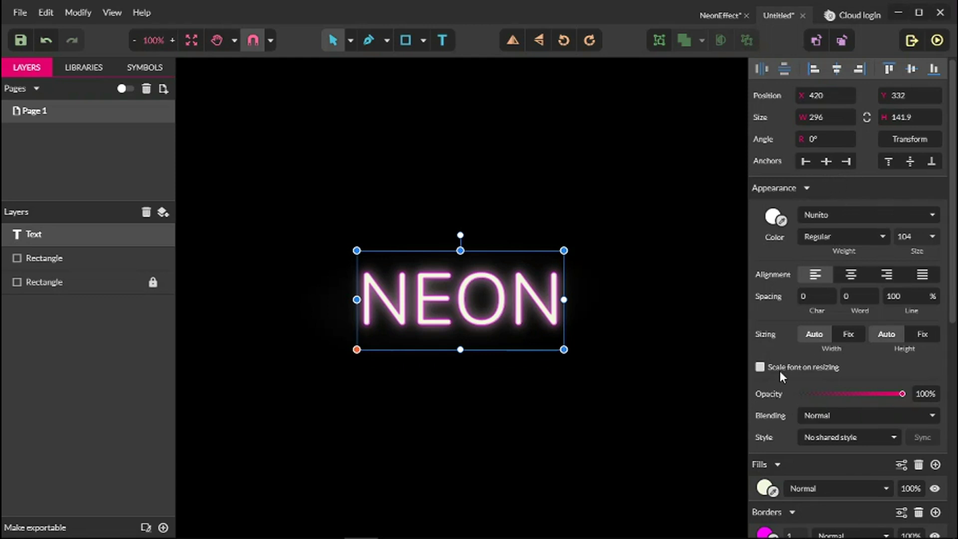
left_click(832, 437)
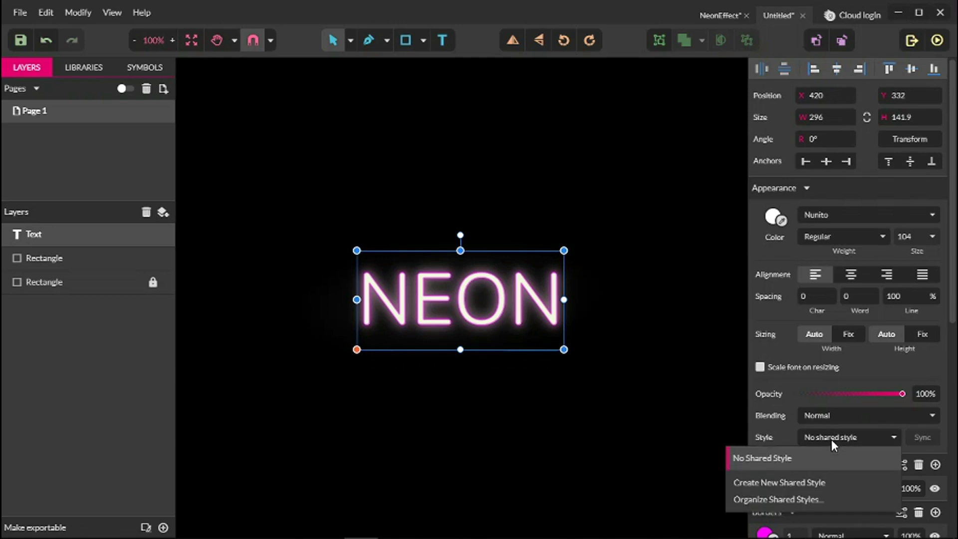
left_click(749, 477)
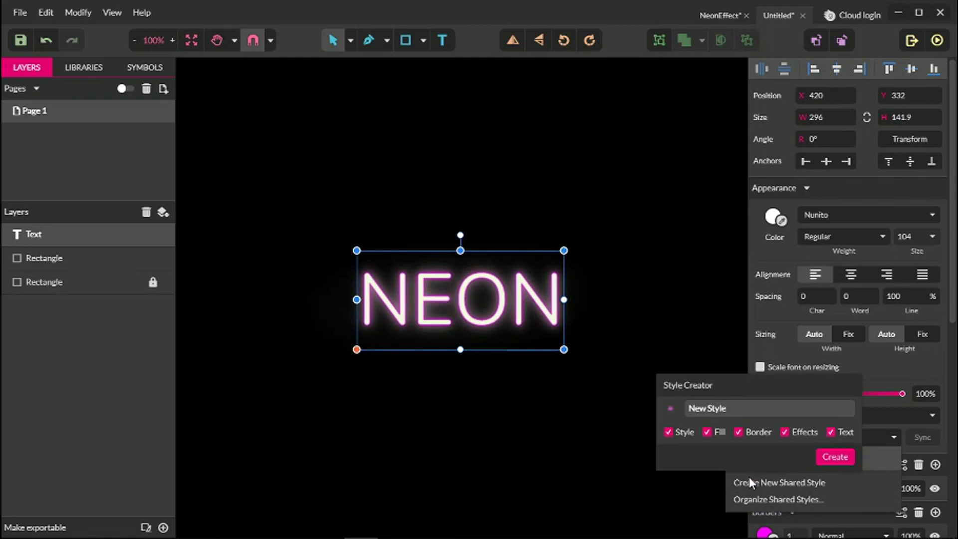
left_click_drag(746, 408, 672, 405)
key("BackSpace")
type("neom")
key("BackSpace")
type("n")
left_click(832, 456)
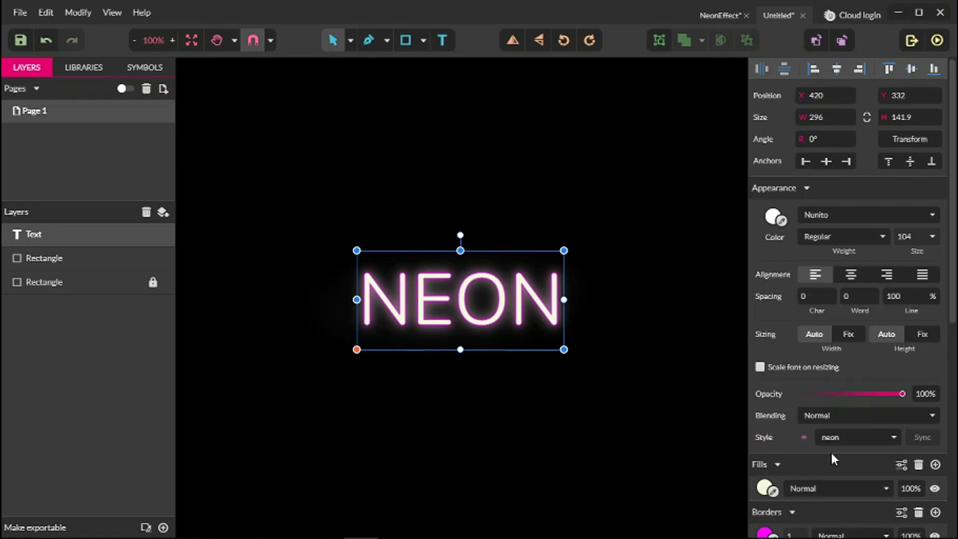
left_click(422, 40)
- Draw a five-pointed star above the NEON text
left_click(452, 85)
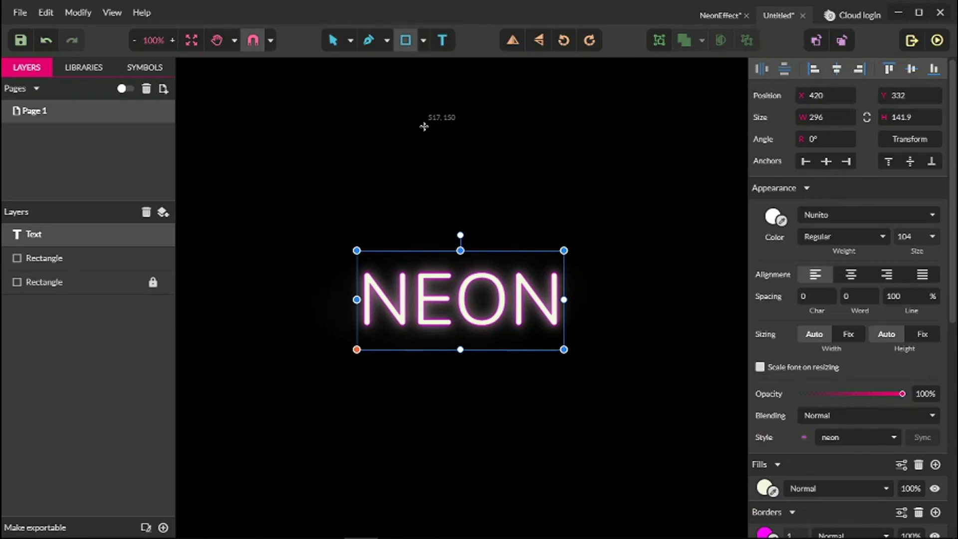
left_click(423, 39)
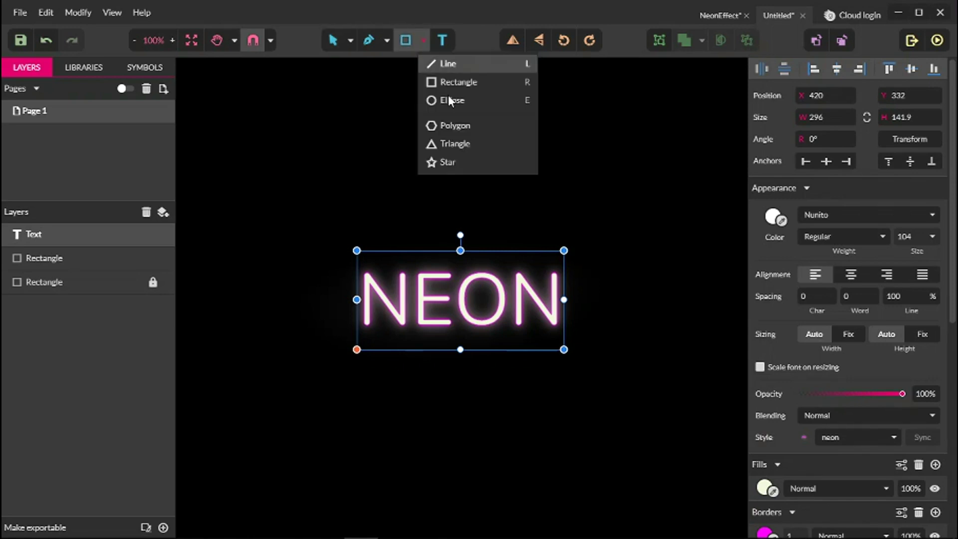
left_click(441, 162)
left_click_drag(441, 128, 462, 184)
- Apply the 'neon' shared style to the star and deselect it
left_click(819, 327)
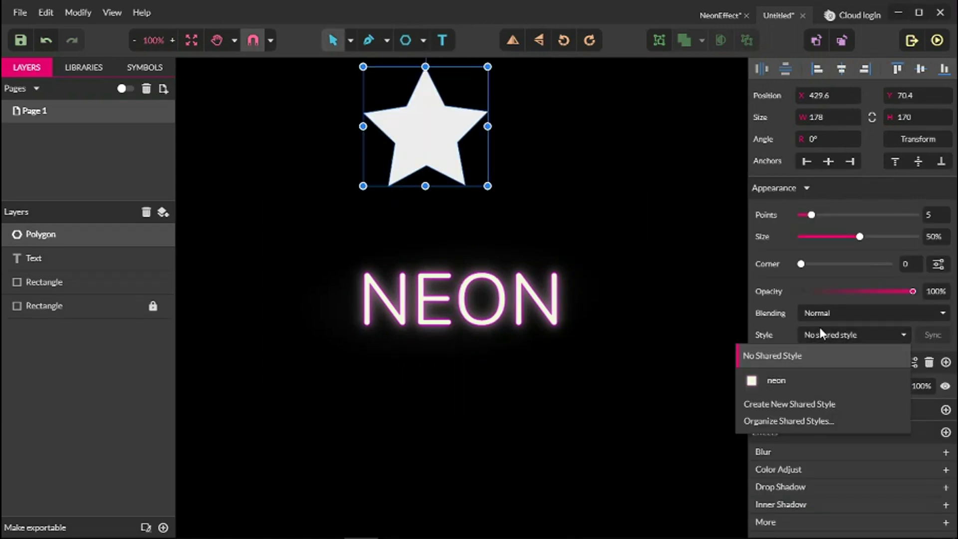
left_click(798, 380)
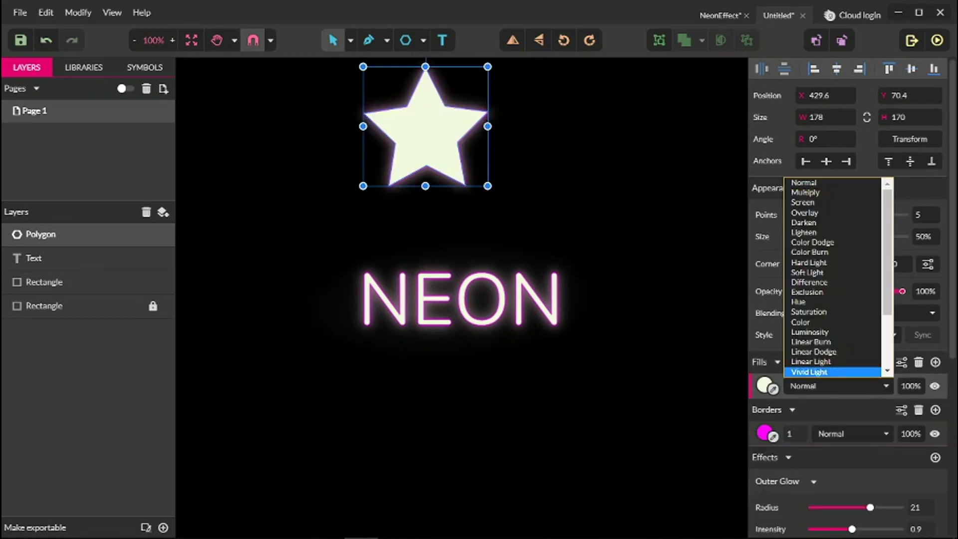
left_click(558, 171)
left_click(558, 172)
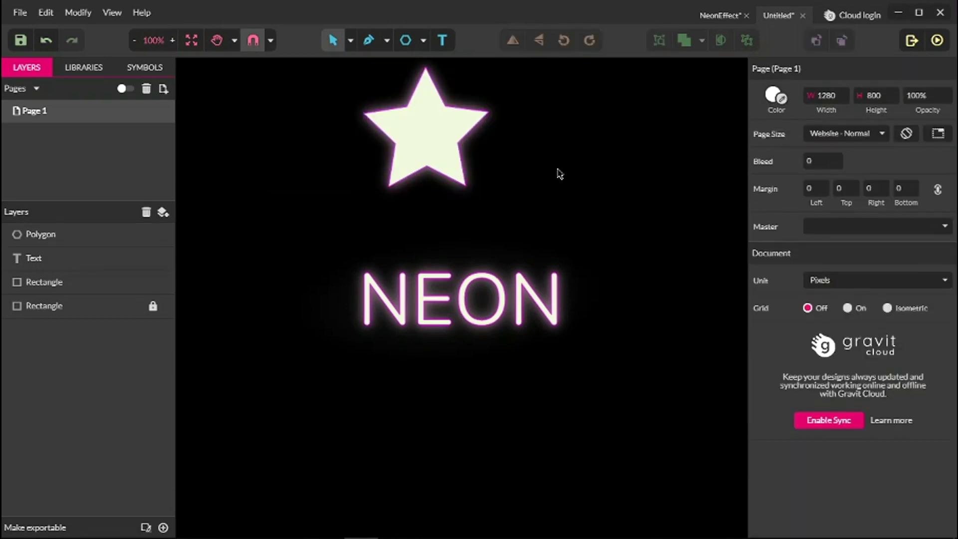